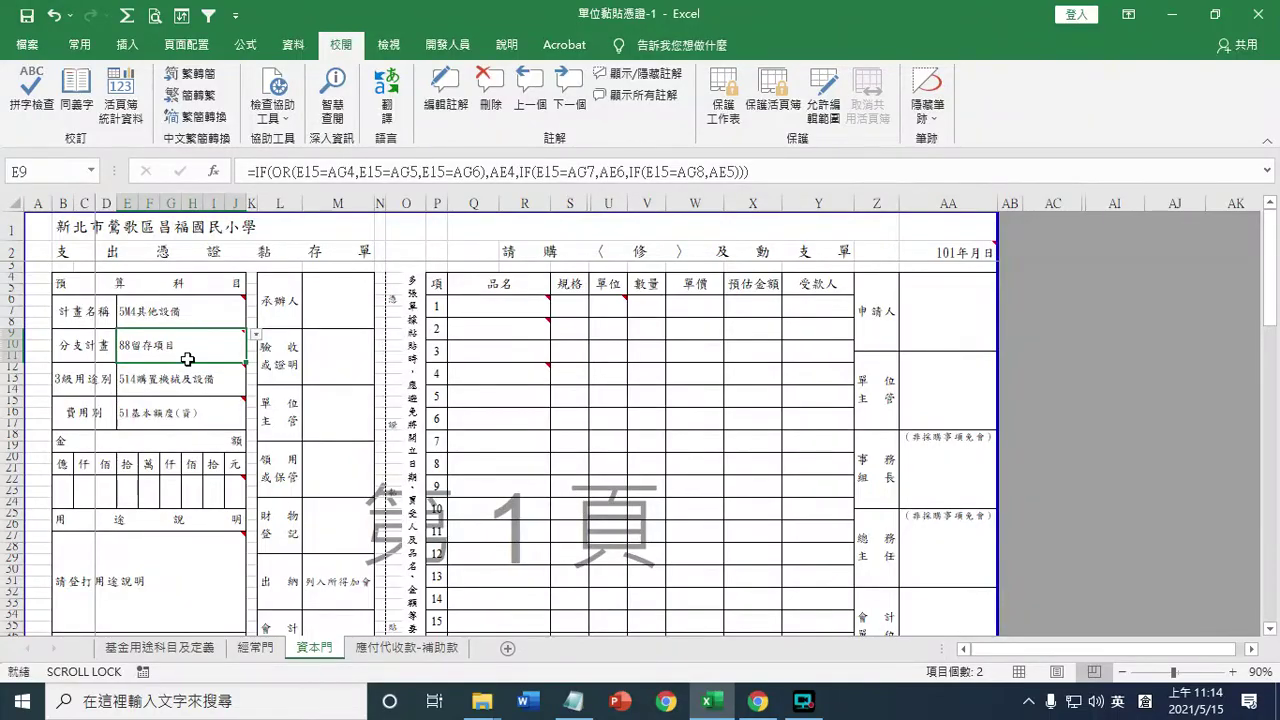
Review the plan-name dropdown choices in E6, keeping 5M4其他設備.
{"action": "mouse_move", "coordinate": [200, 347]}
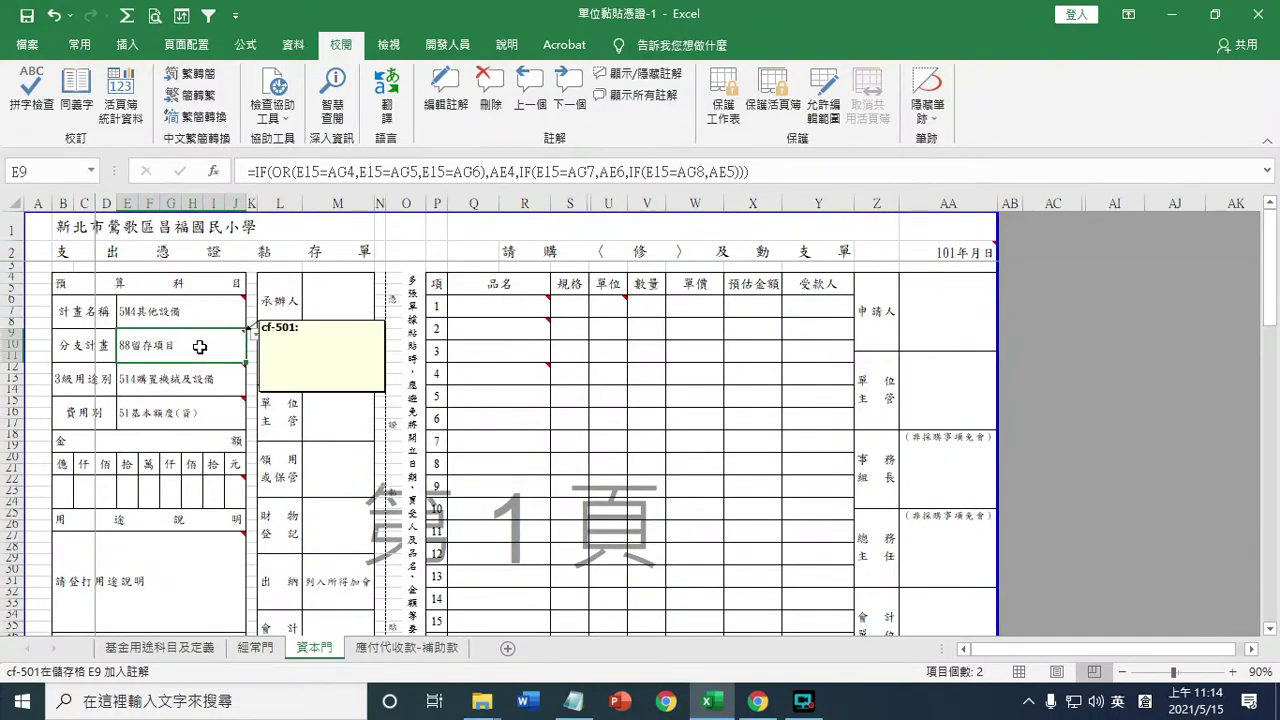
{"action": "left_click", "coordinate": [460, 370]}
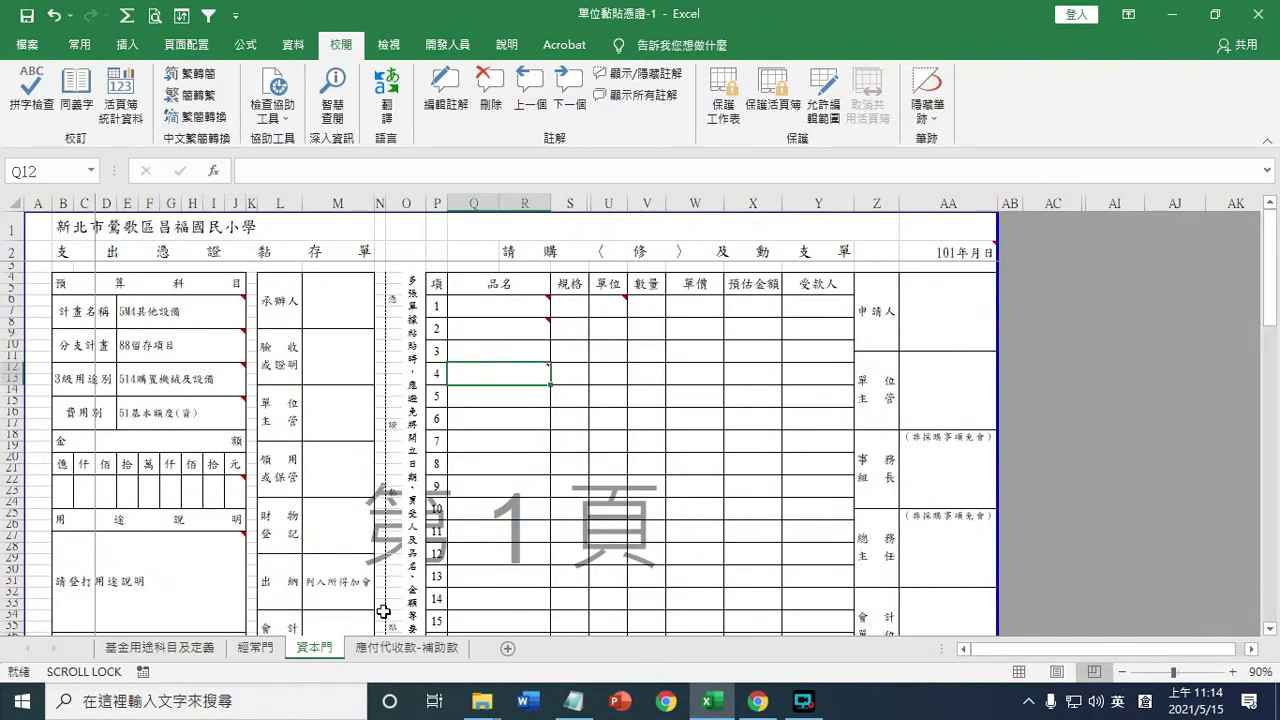
{"action": "left_click", "coordinate": [208, 309]}
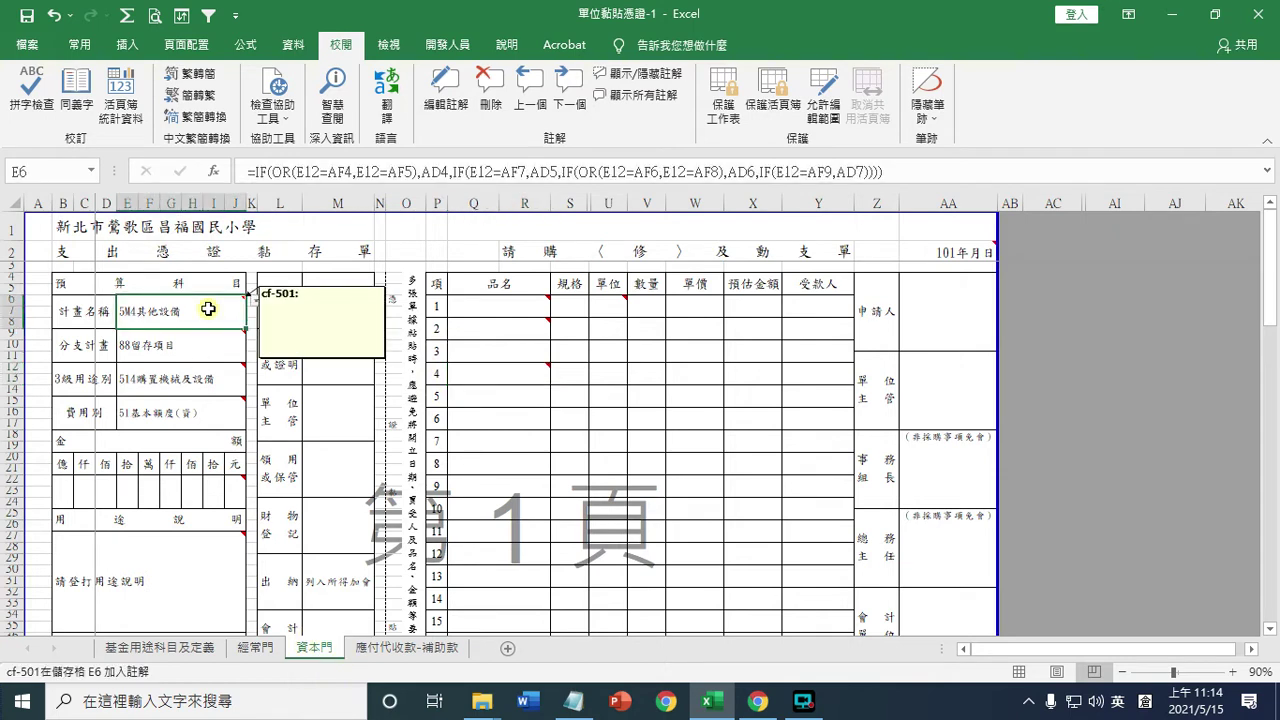
{"action": "left_click", "coordinate": [256, 301]}
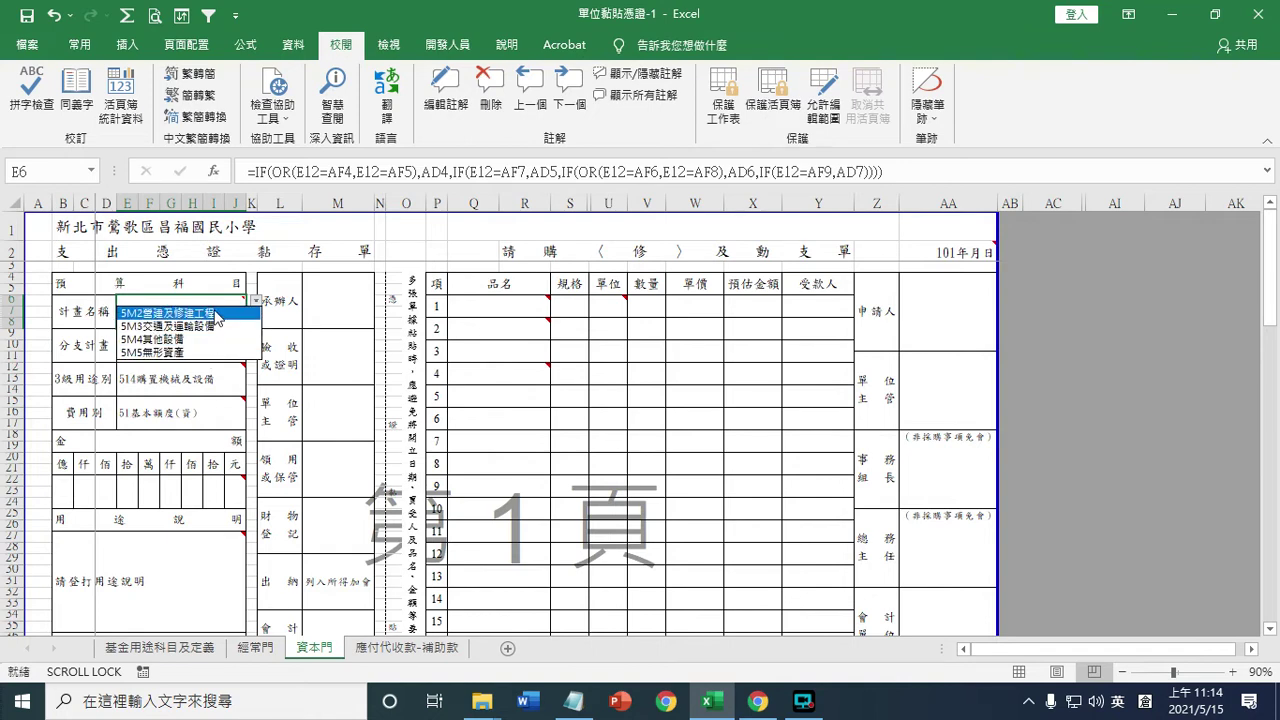
{"action": "left_click", "coordinate": [190, 339]}
Review the use-category choices in E12 without changing it, then bring up the Data ribbon.
{"action": "left_click", "coordinate": [195, 372]}
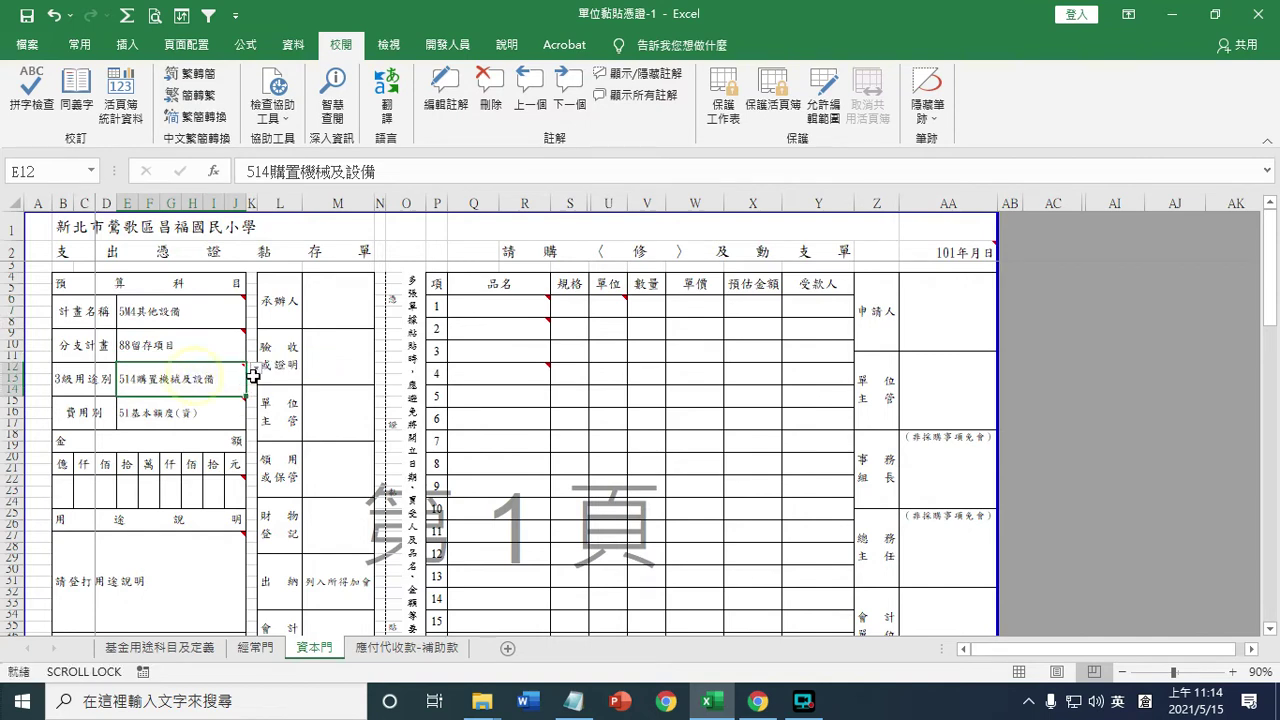
{"action": "left_click", "coordinate": [257, 374]}
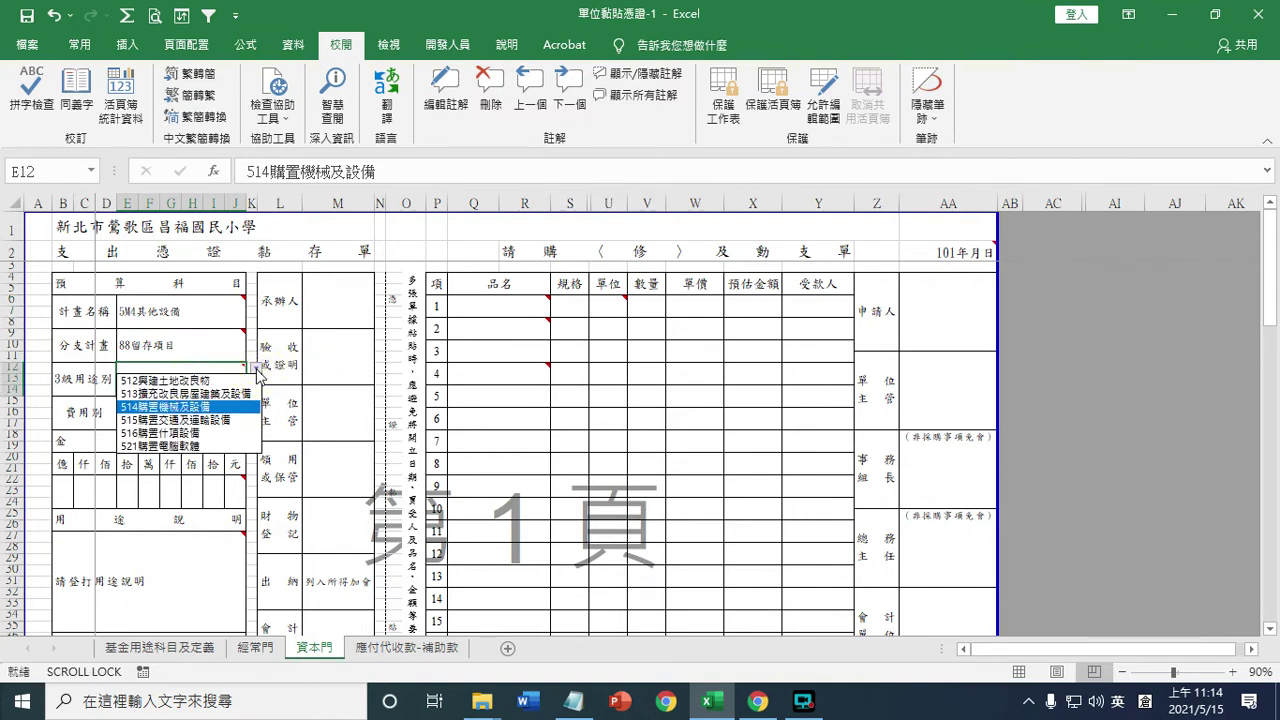
{"action": "left_click", "coordinate": [323, 369]}
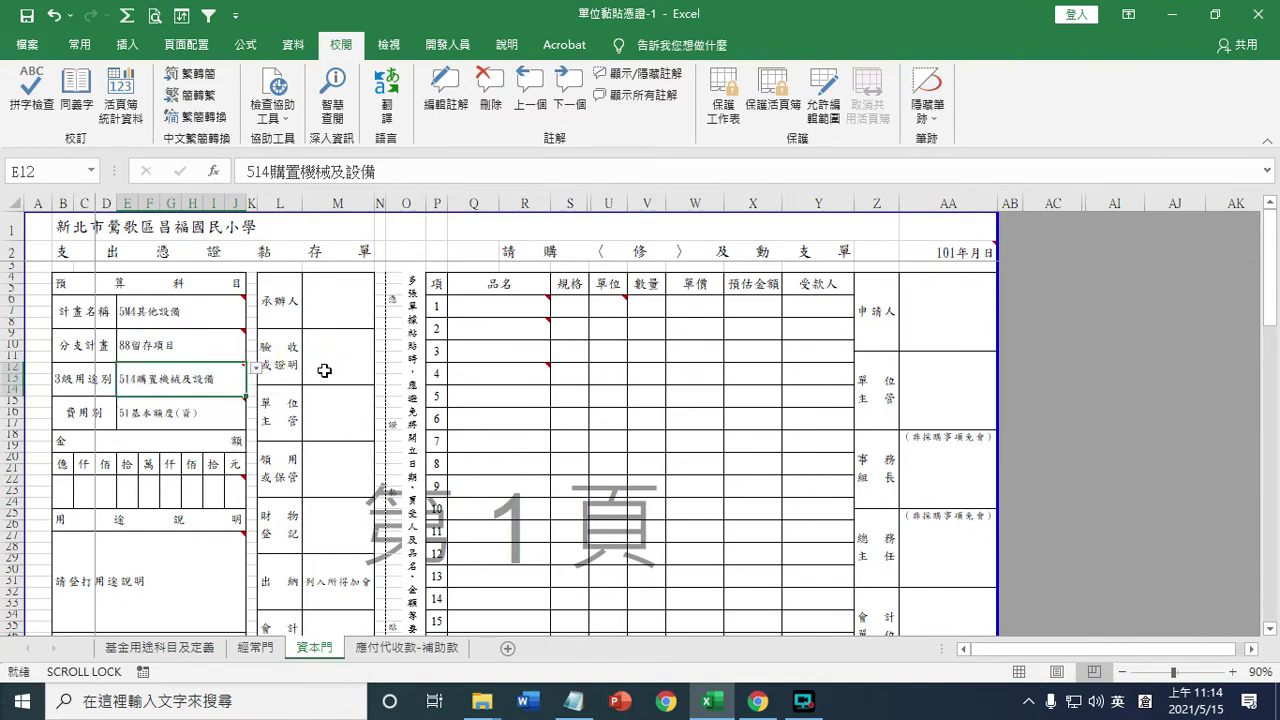
{"action": "left_click", "coordinate": [187, 381]}
{"action": "left_click", "coordinate": [256, 370]}
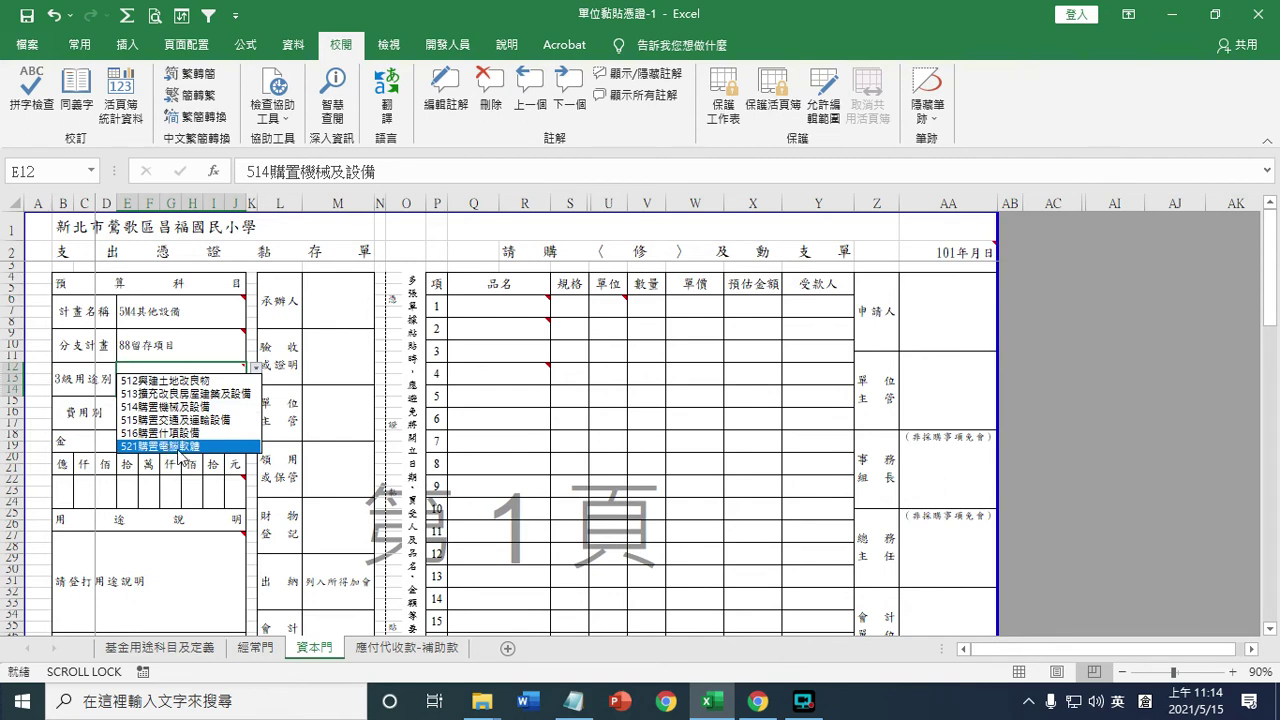
{"action": "key", "text": "Escape"}
{"action": "mouse_move", "coordinate": [211, 377]}
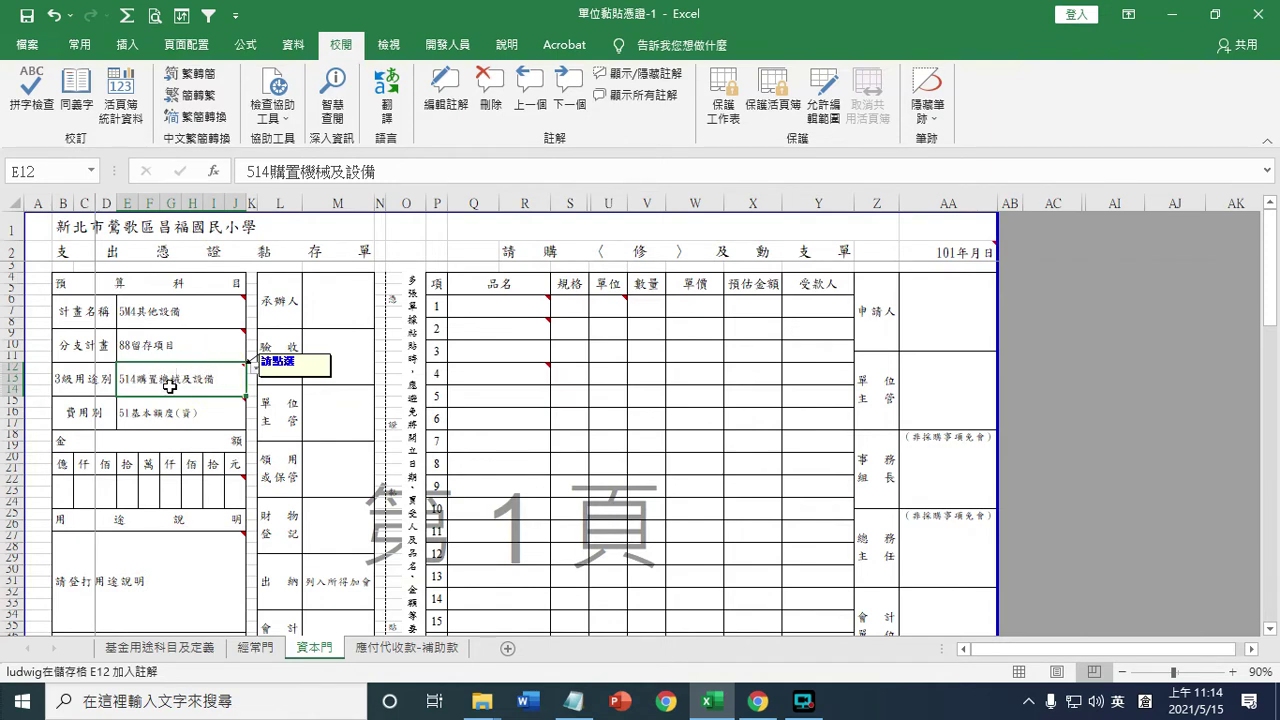
{"action": "left_click", "coordinate": [293, 44]}
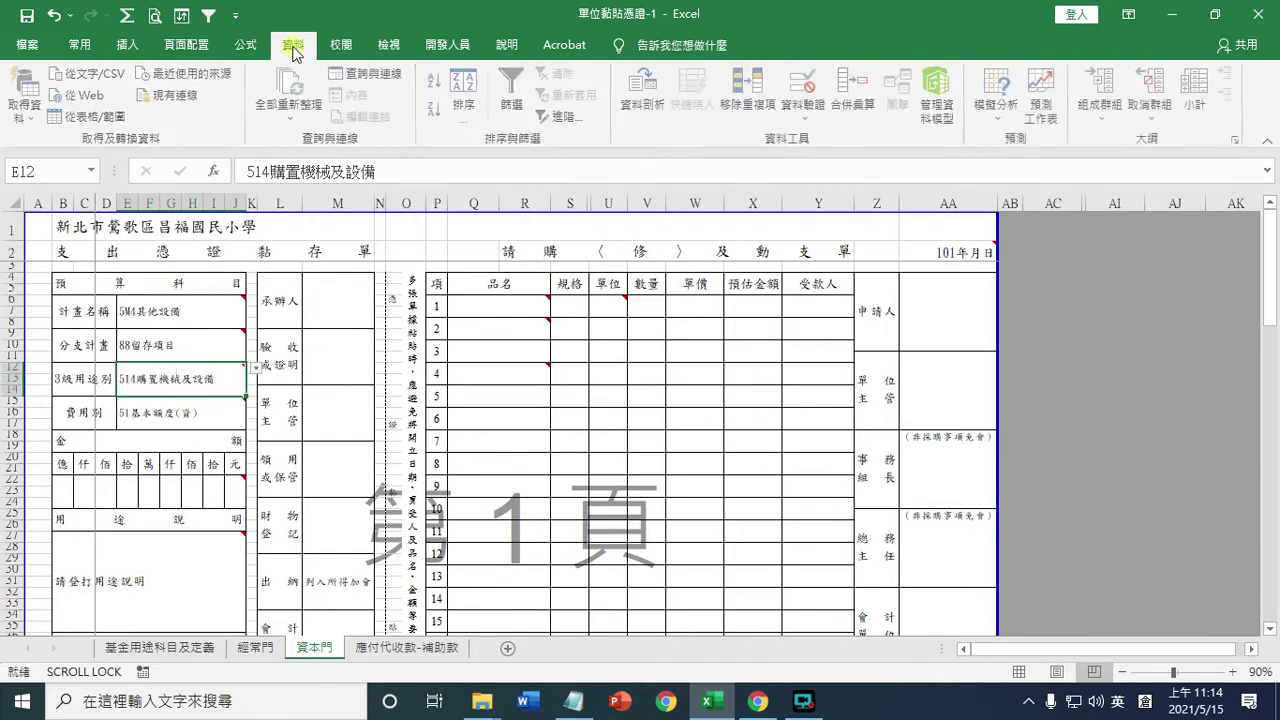
{"action": "left_click", "coordinate": [803, 108]}
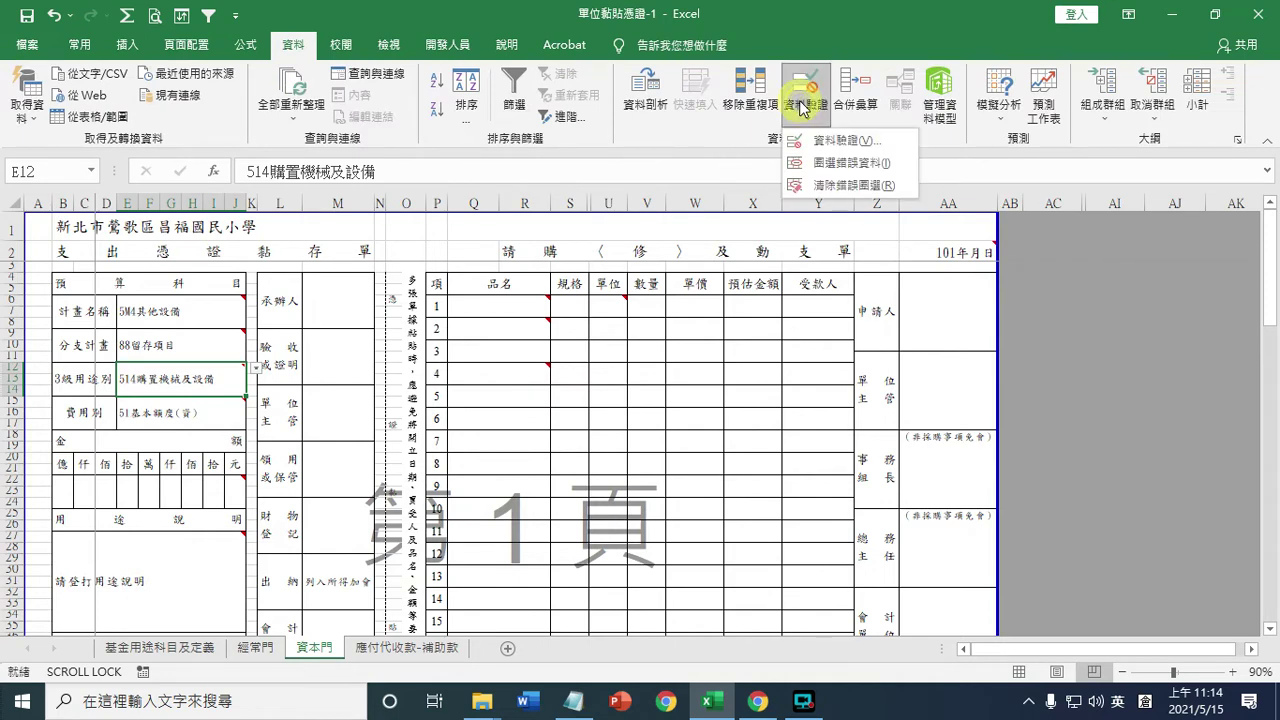
{"action": "left_click", "coordinate": [833, 145]}
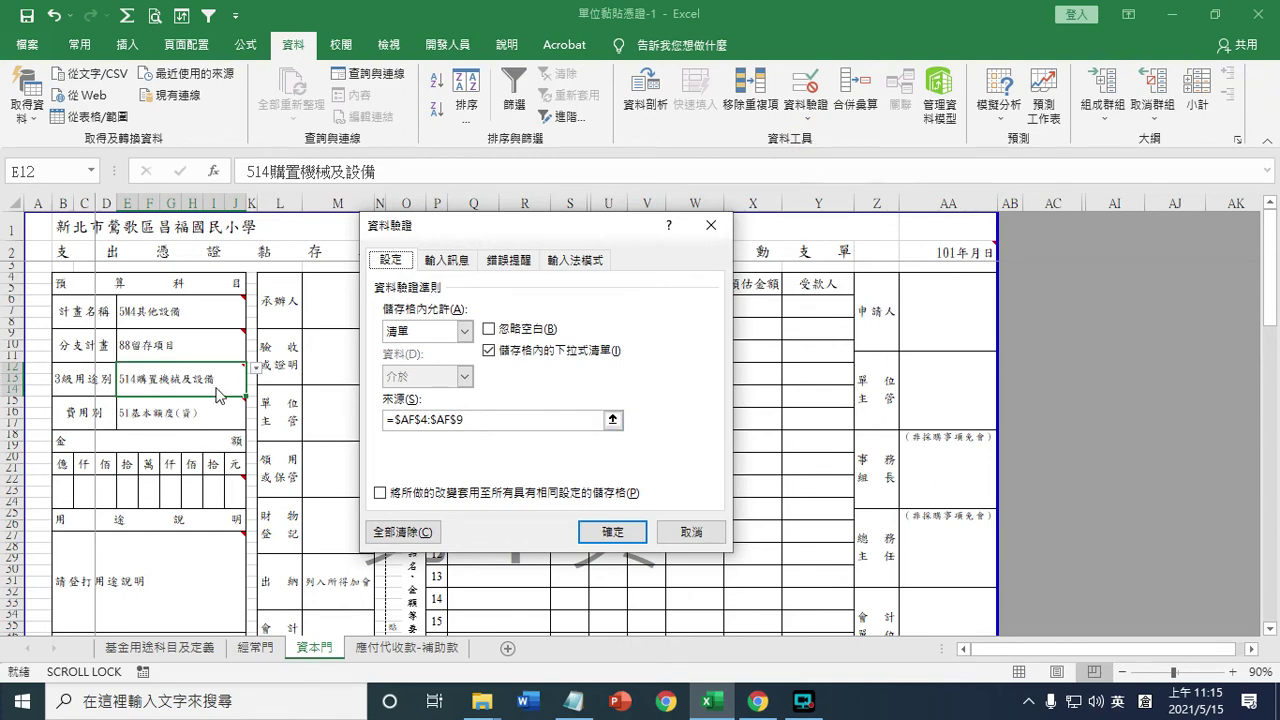
{"action": "left_click", "coordinate": [470, 420]}
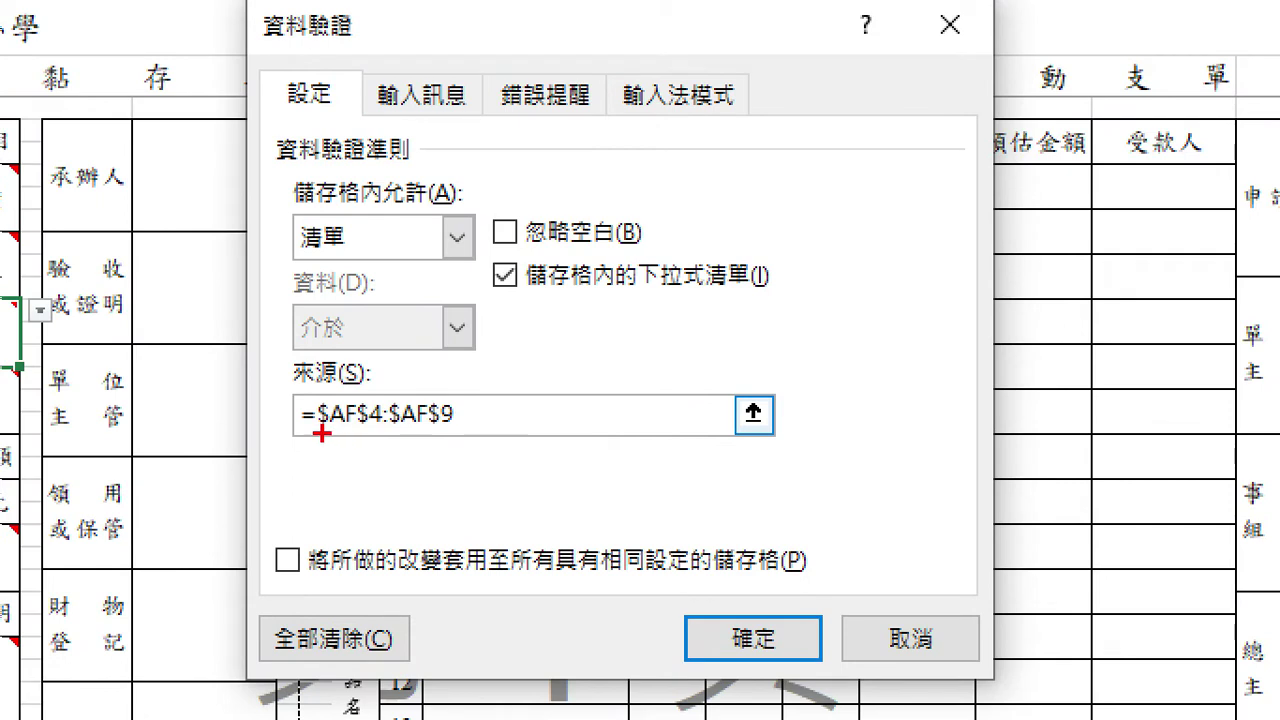
{"action": "left_click_drag", "start_coordinate": [319, 434], "coordinate": [456, 424]}
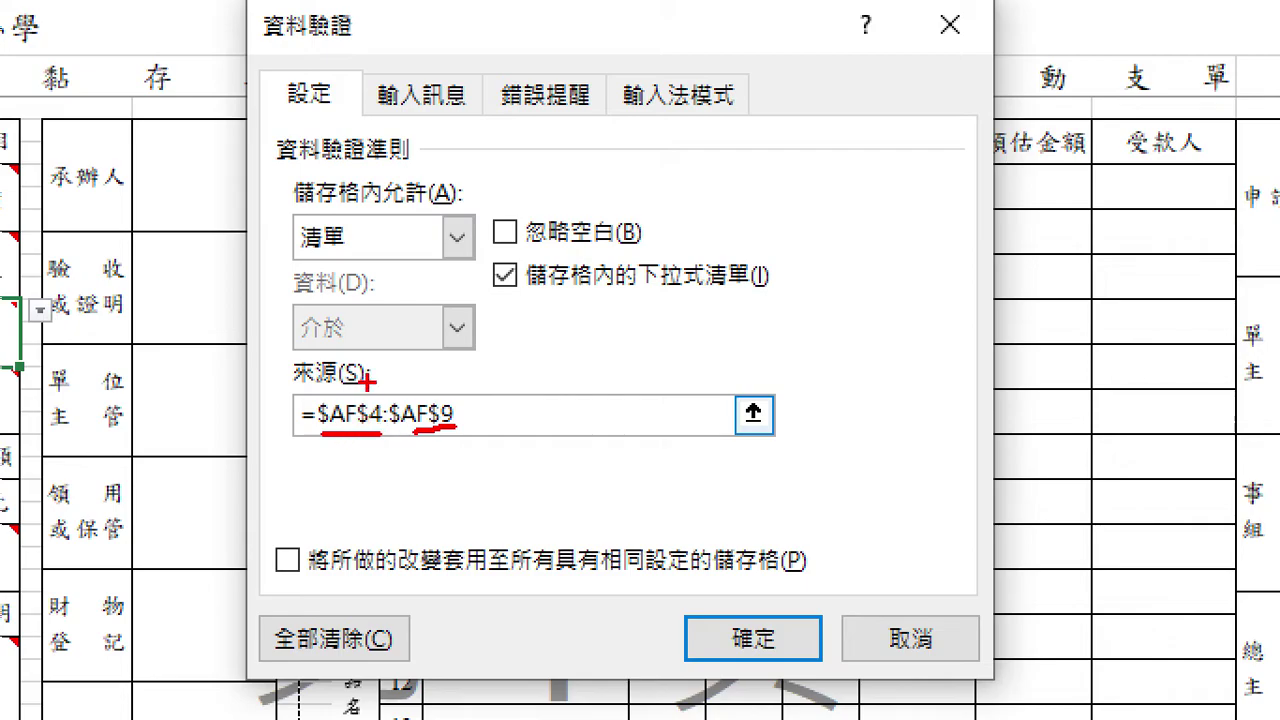
{"action": "key", "text": "Escape"}
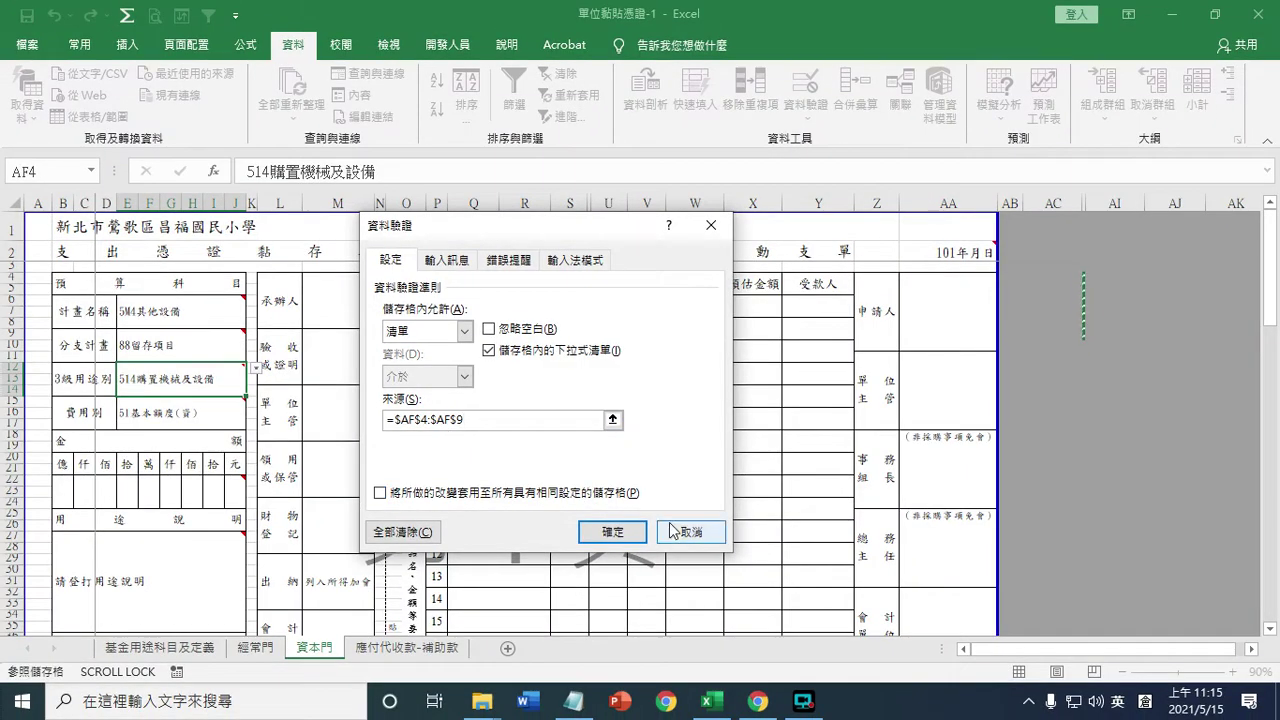
{"action": "left_click", "coordinate": [680, 532]}
{"action": "left_click", "coordinate": [57, 173]}
Go to hidden cell AF4 by address via the Name Box, then select columns AC through AI.
{"action": "type", "text": "A"}
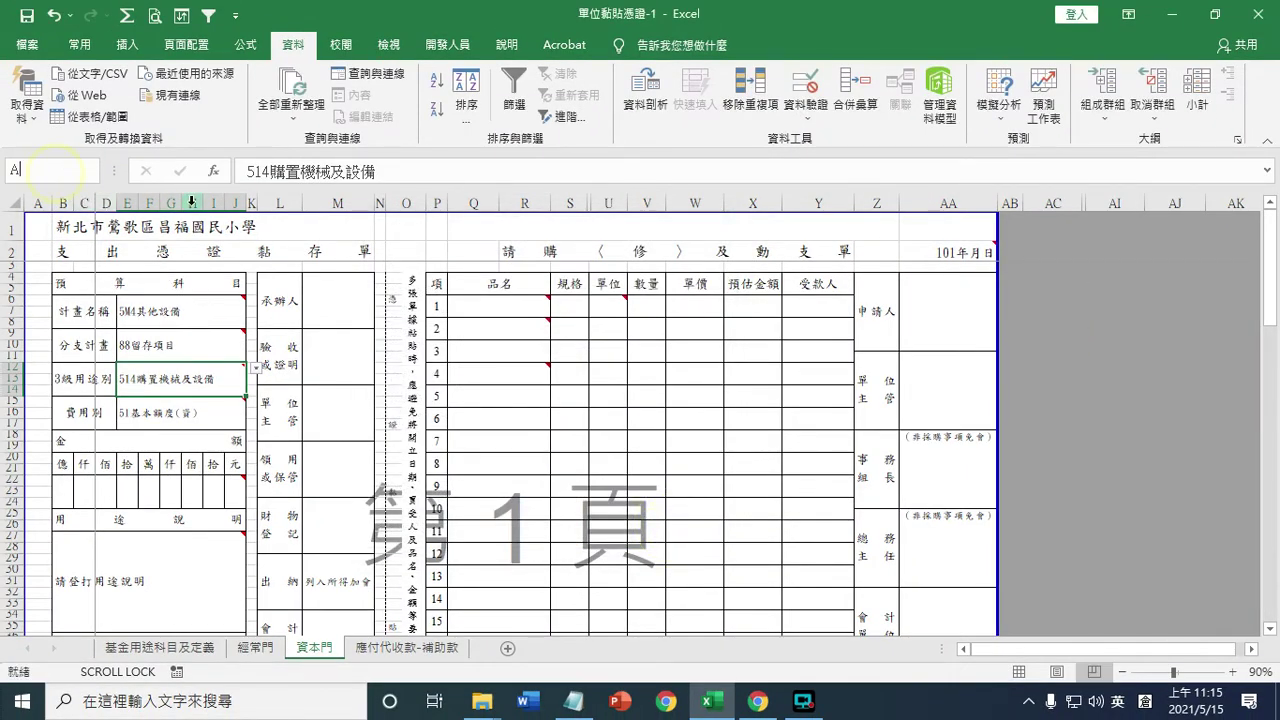
{"action": "key", "text": "Return"}
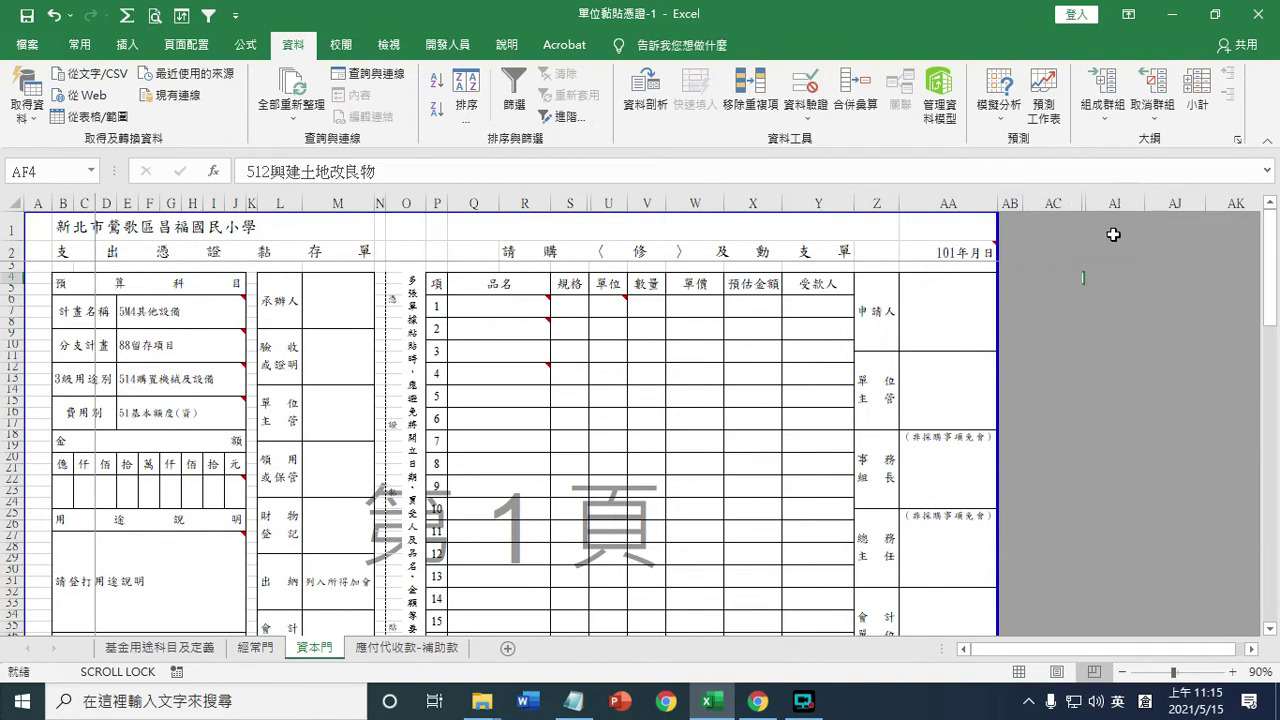
{"action": "left_click", "coordinate": [943, 322]}
{"action": "left_click", "coordinate": [46, 168]}
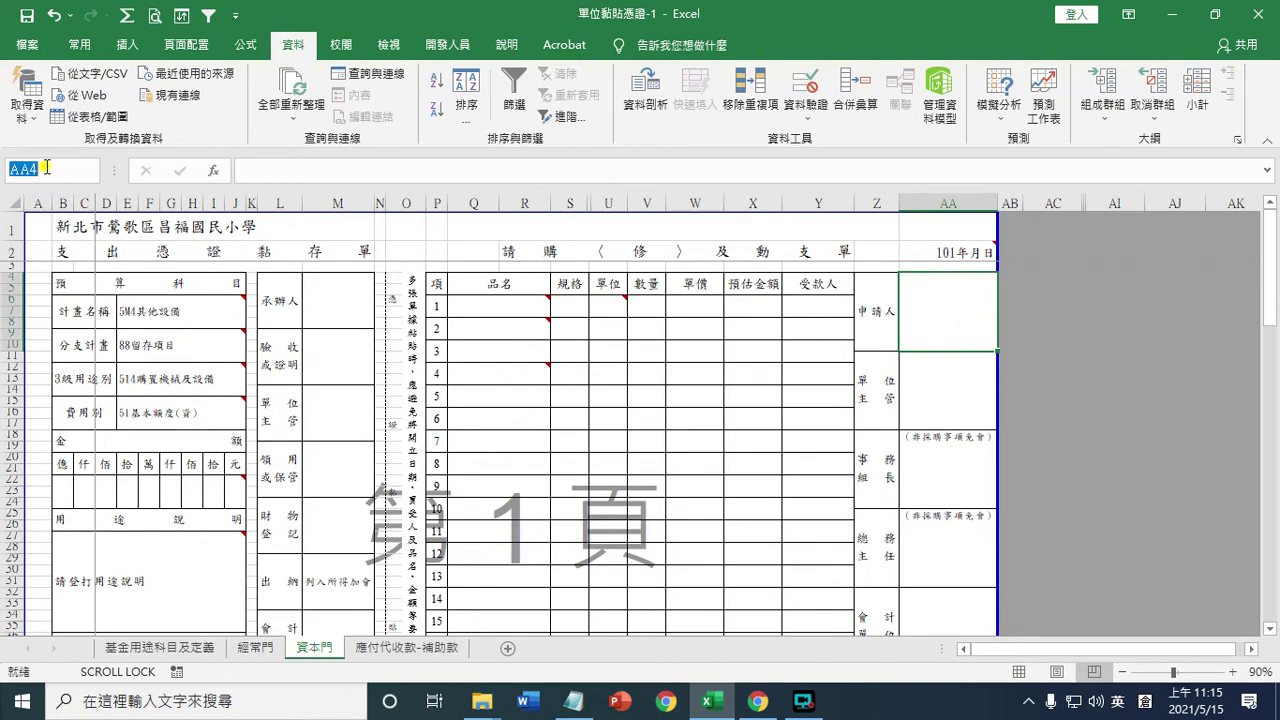
{"action": "type", "text": "A"}
{"action": "key", "text": "Return"}
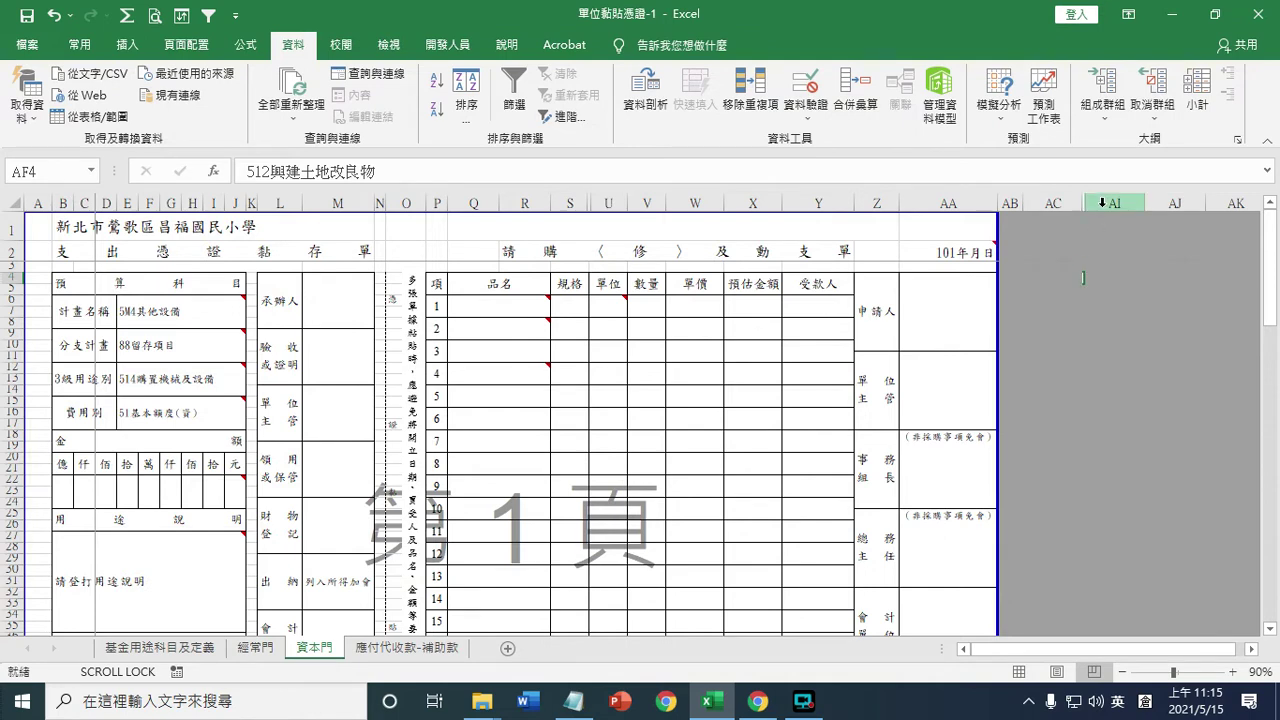
{"action": "left_click_drag", "start_coordinate": [1112, 203], "coordinate": [1066, 199]}
Unhide the hidden columns AD–AH and select AF4, the first source-list entry.
{"action": "right_click", "coordinate": [1066, 199]}
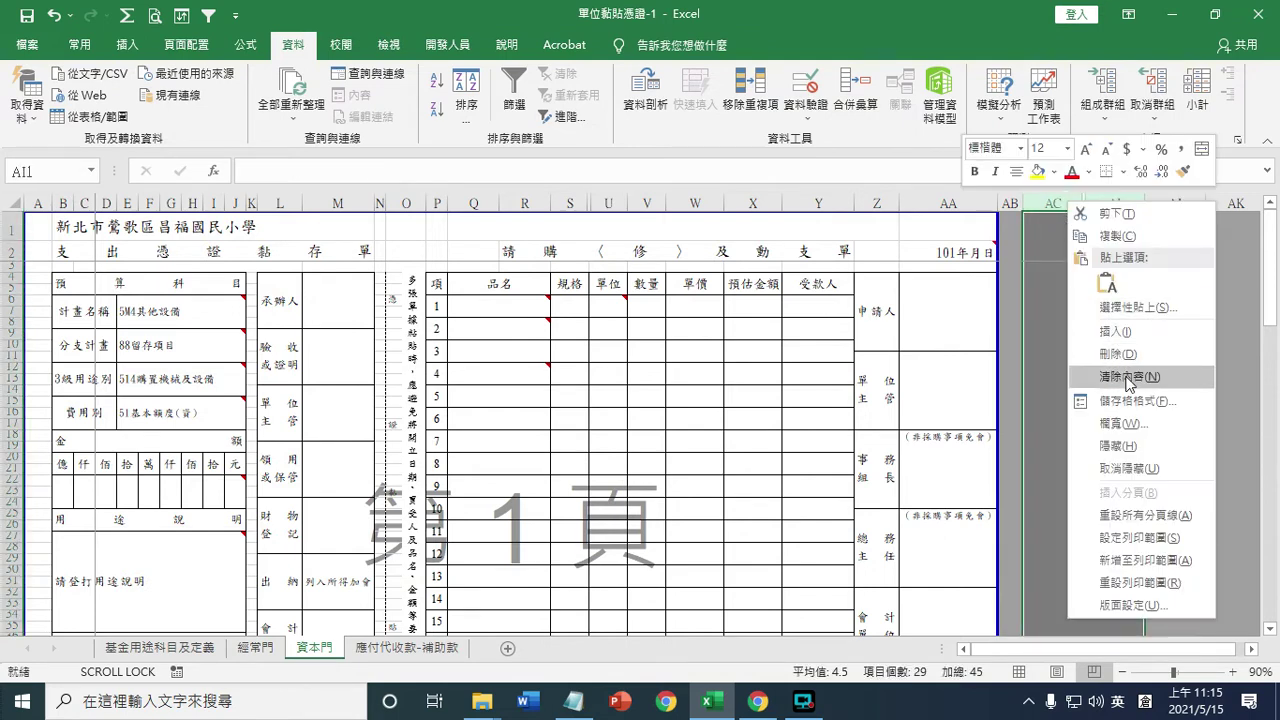
{"action": "left_click", "coordinate": [1123, 468]}
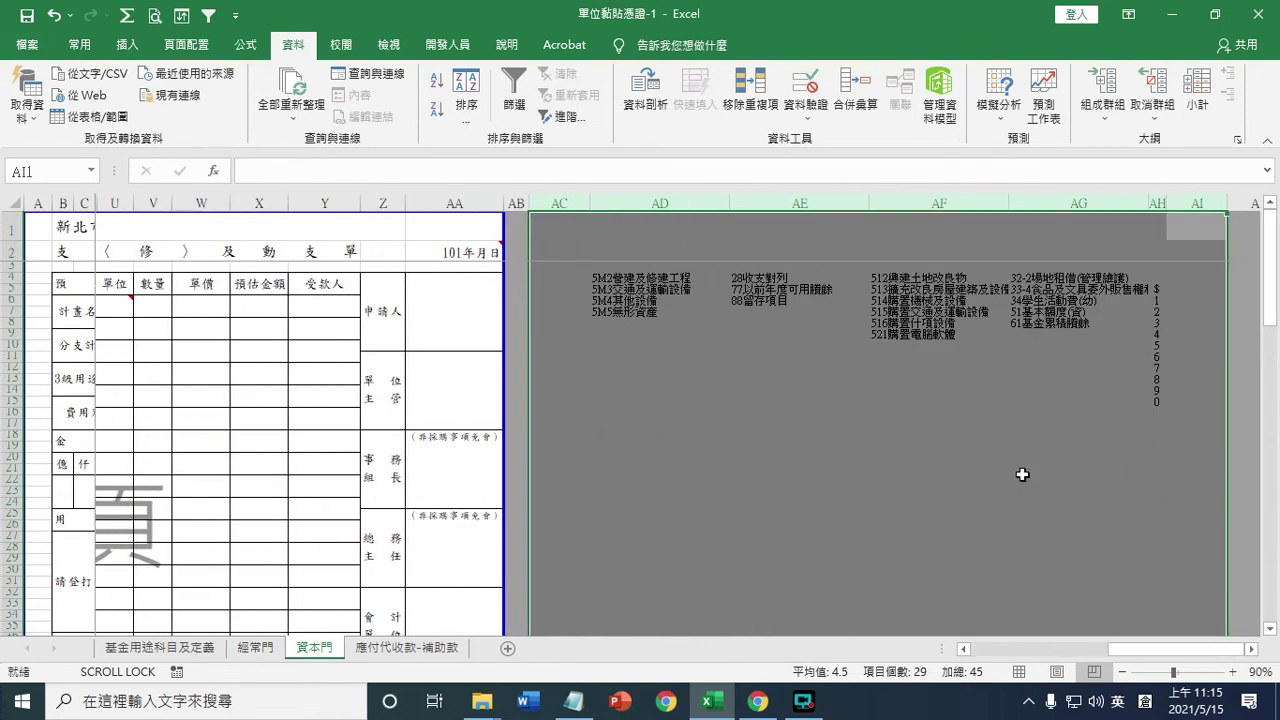
{"action": "left_click", "coordinate": [938, 480]}
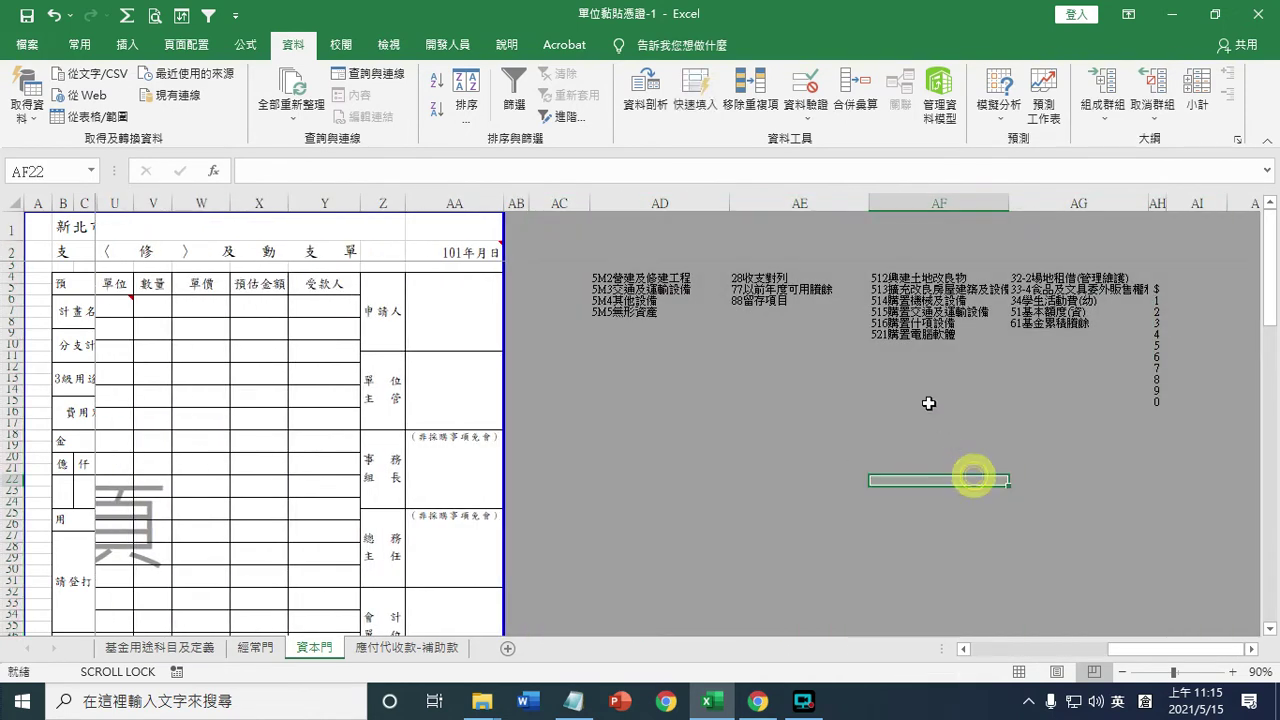
{"action": "left_click", "coordinate": [934, 277]}
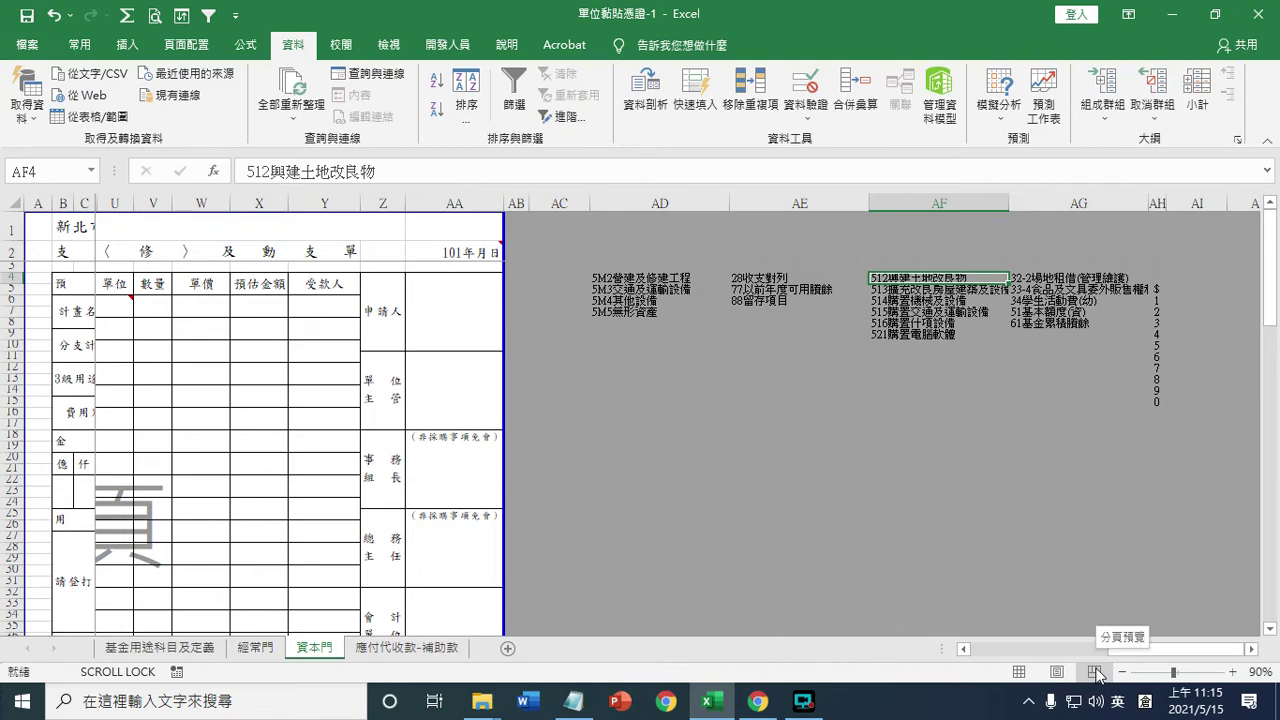
Switch between Normal and Page Break Preview, settle on Normal view, and select empty cell AF10.
{"action": "left_click", "coordinate": [1017, 673]}
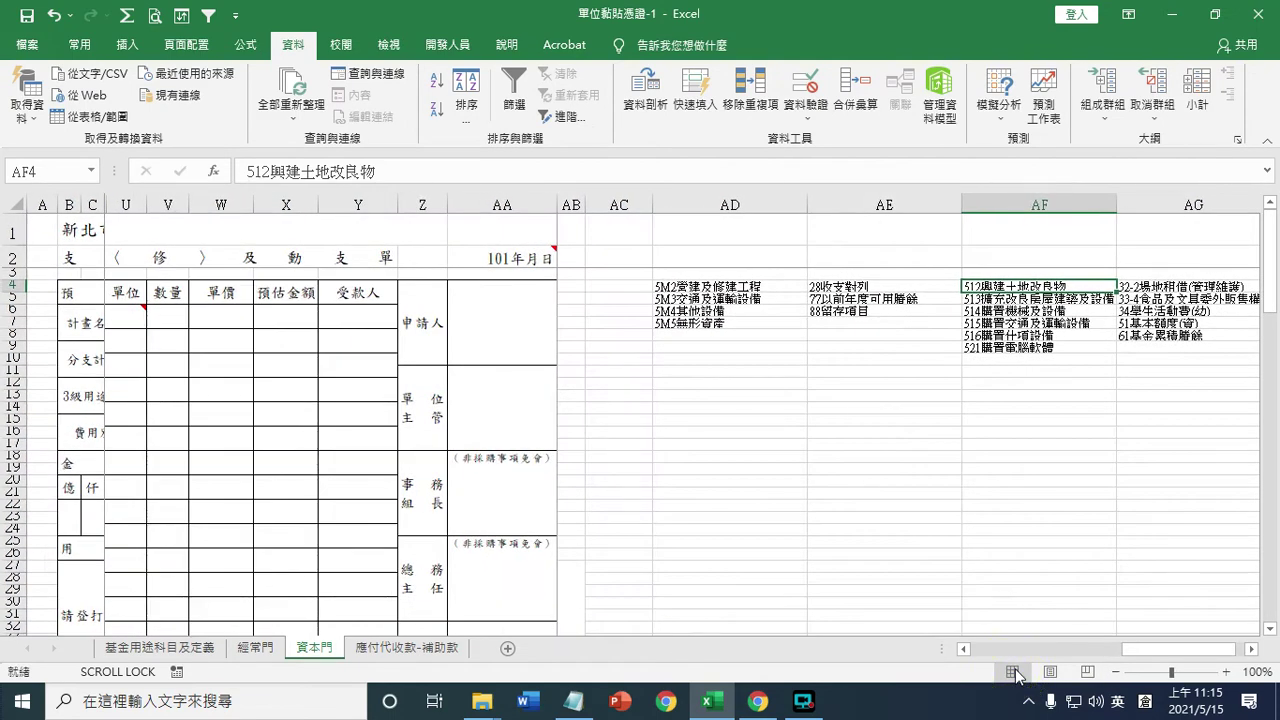
{"action": "left_click", "coordinate": [1087, 672]}
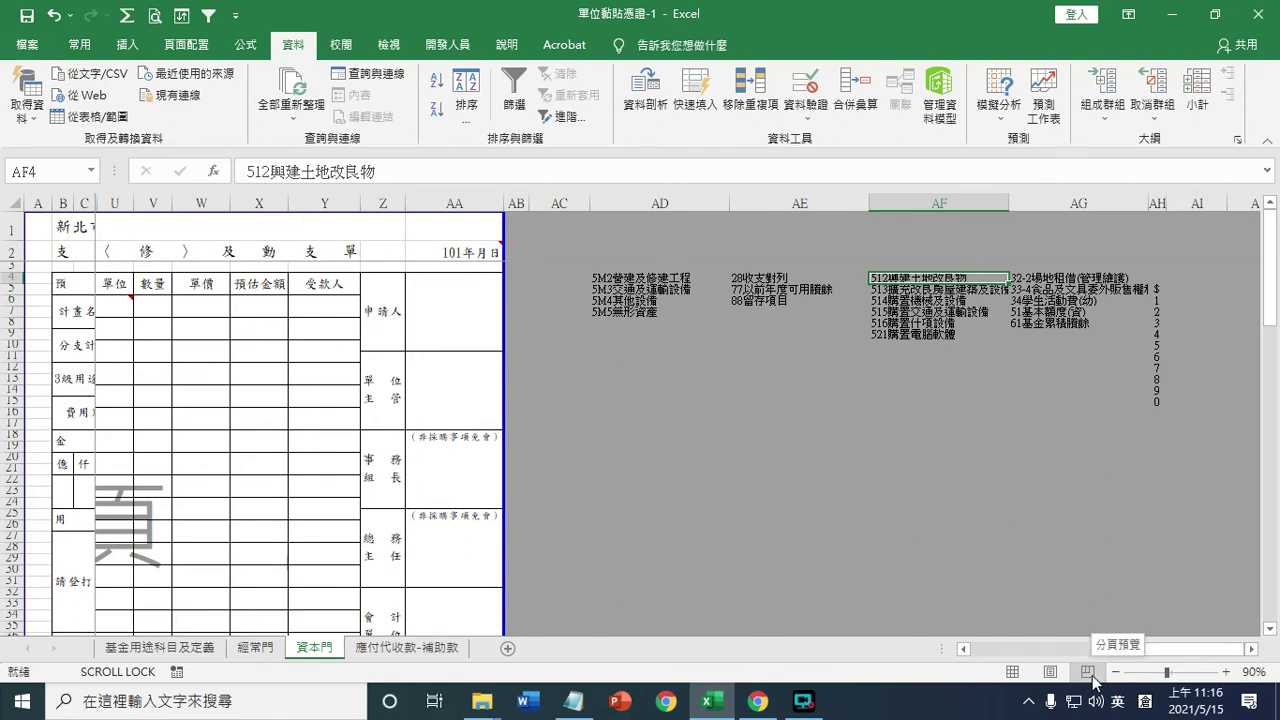
{"action": "left_click", "coordinate": [1012, 673]}
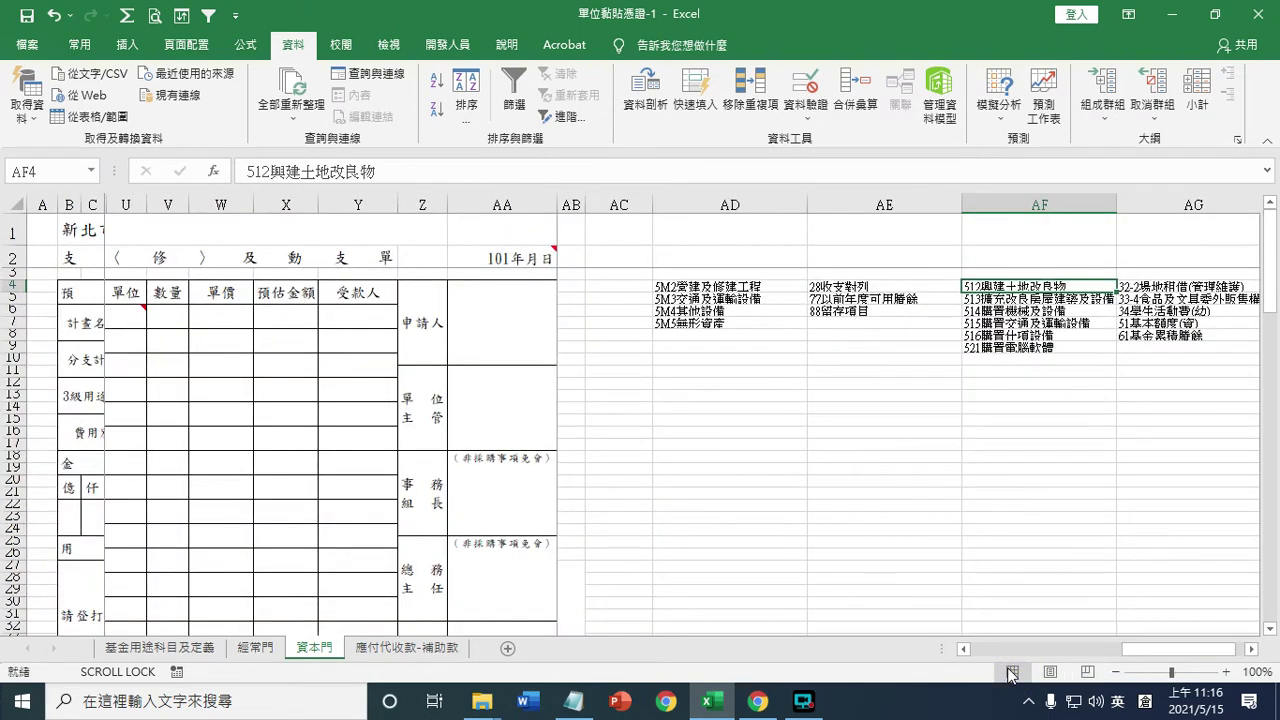
{"action": "left_click", "coordinate": [1088, 673]}
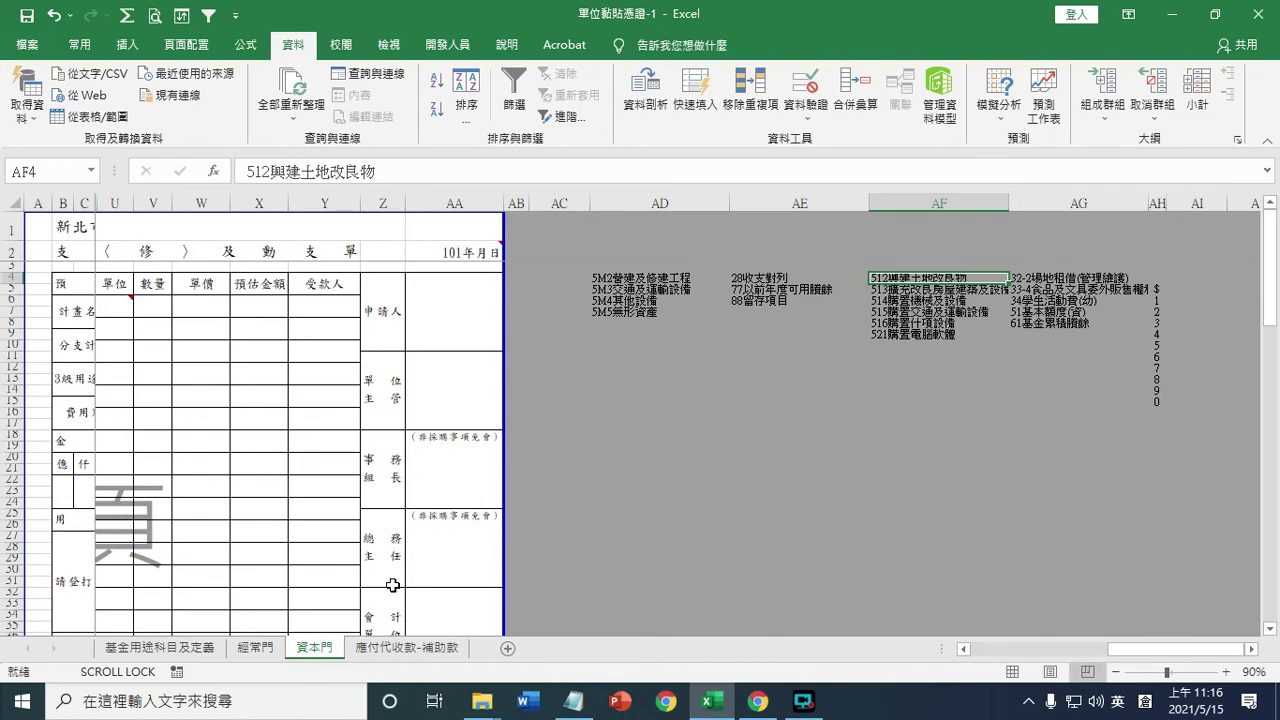
{"action": "left_click_drag", "start_coordinate": [1139, 649], "coordinate": [1006, 649]}
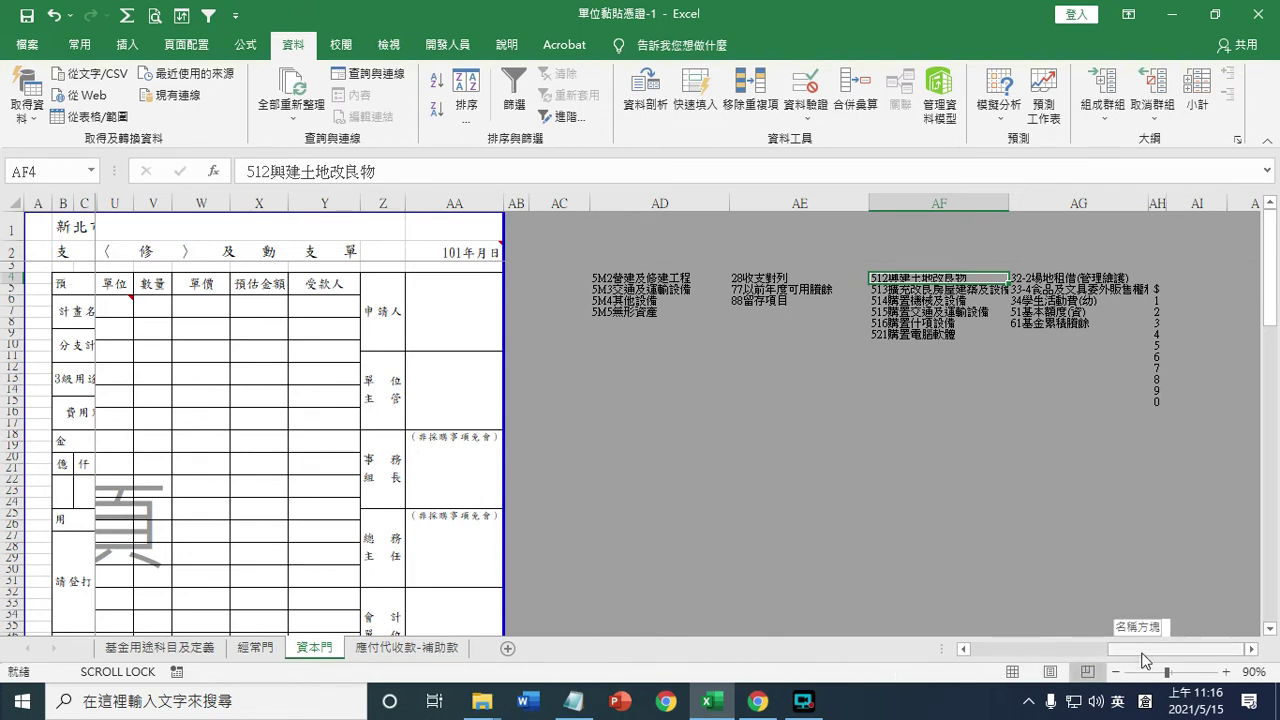
{"action": "scroll", "coordinate": [605, 535], "scroll_direction": "down", "scroll_amount": 5}
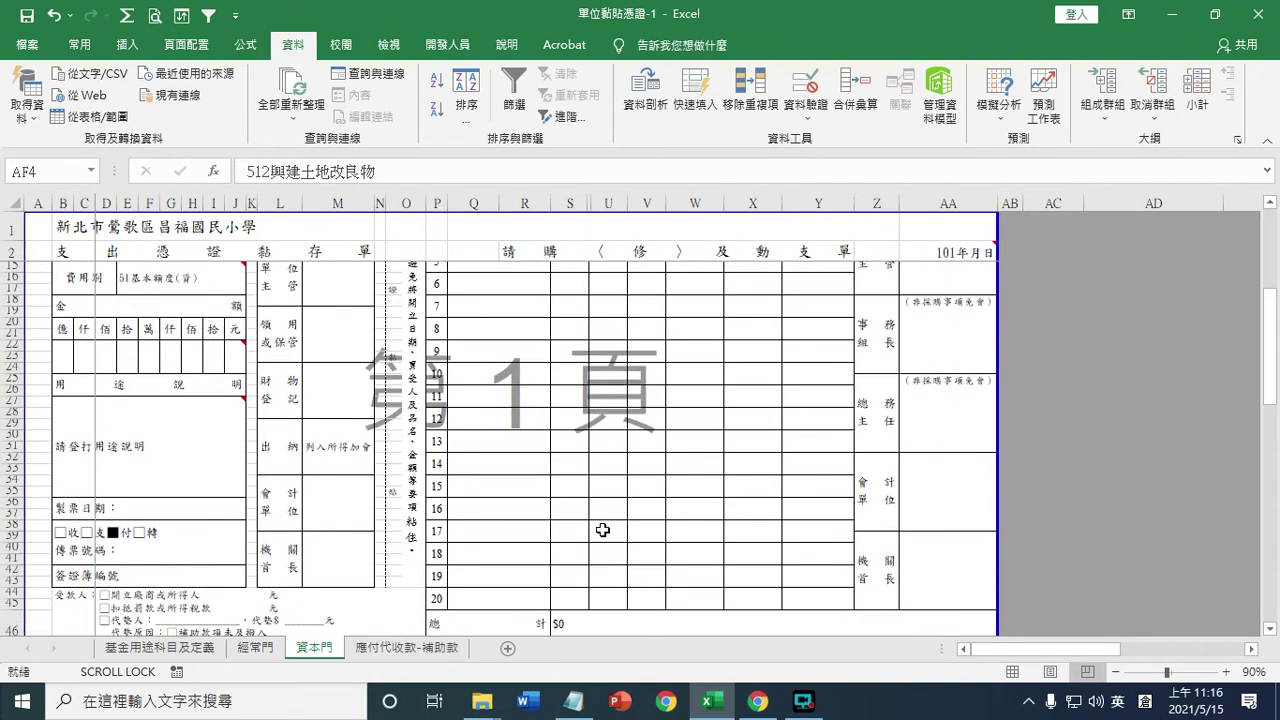
{"action": "scroll", "coordinate": [524, 401], "scroll_direction": "up", "scroll_amount": 5}
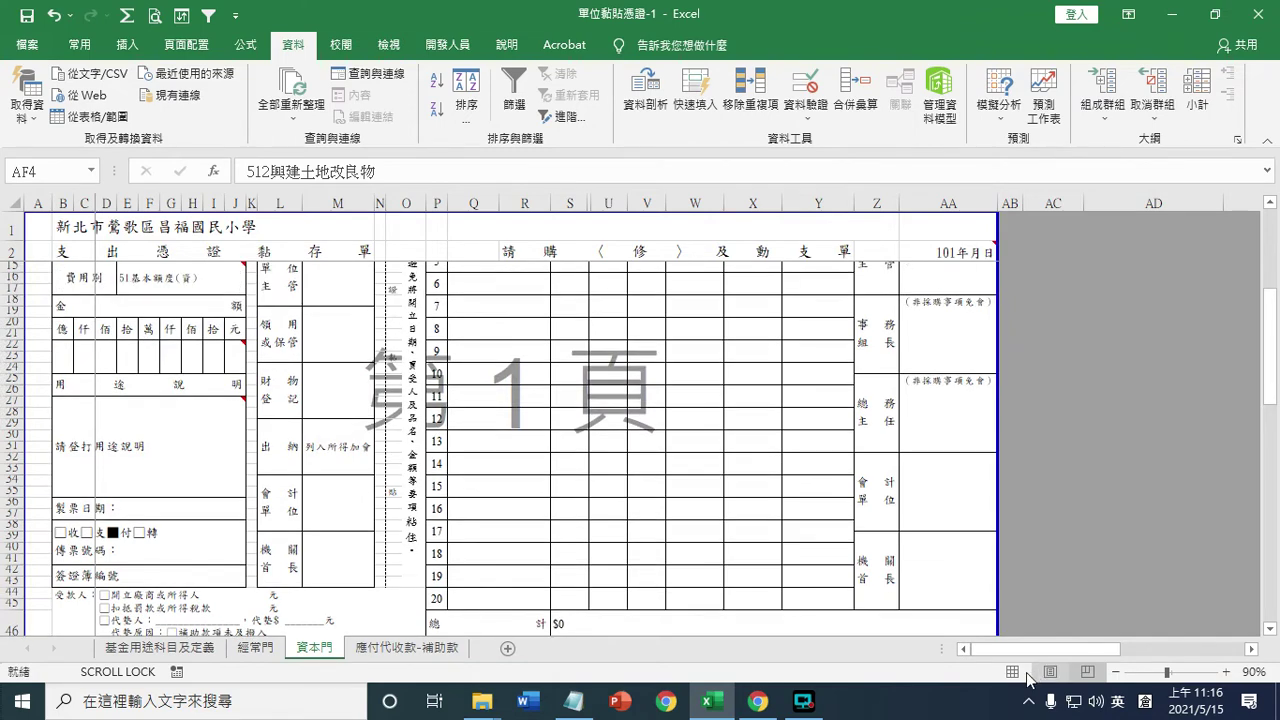
{"action": "left_click", "coordinate": [1012, 672]}
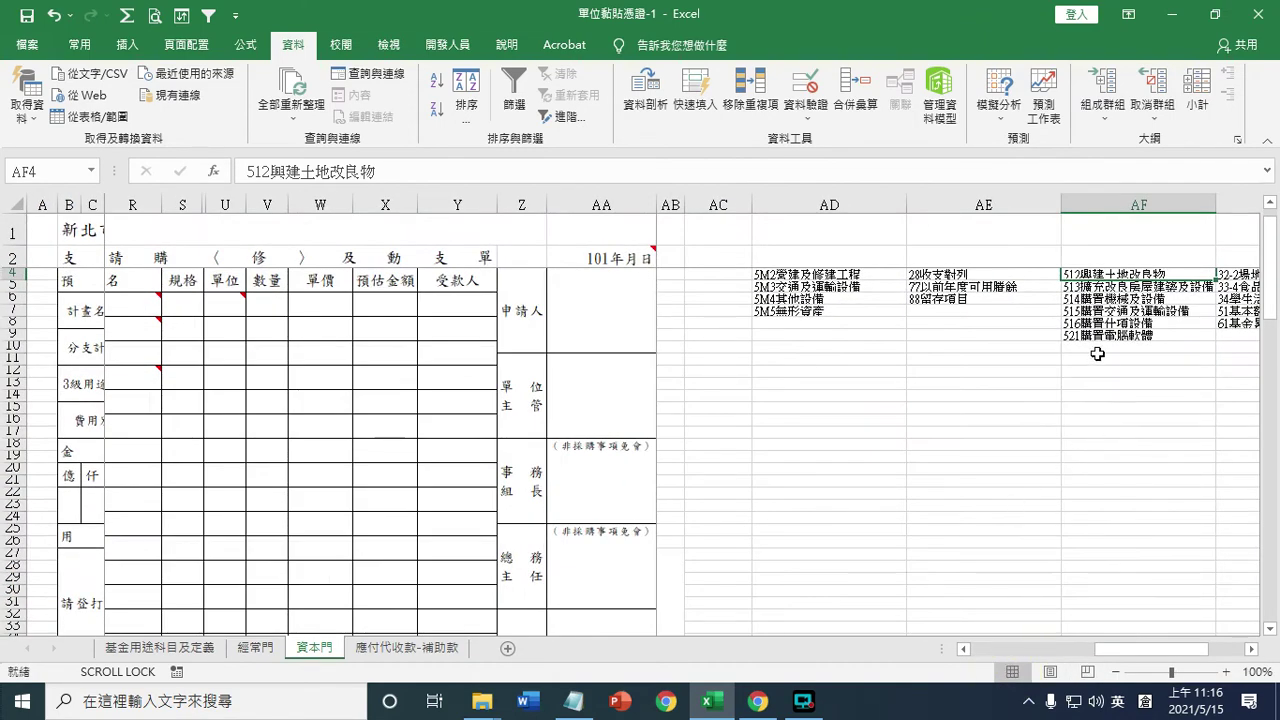
{"action": "left_click", "coordinate": [1097, 347]}
Zoom in and enter 522APPLE in cell AF10 below the use-category list.
{"action": "left_click", "coordinate": [1226, 672]}
{"action": "left_click", "coordinate": [1226, 672]}
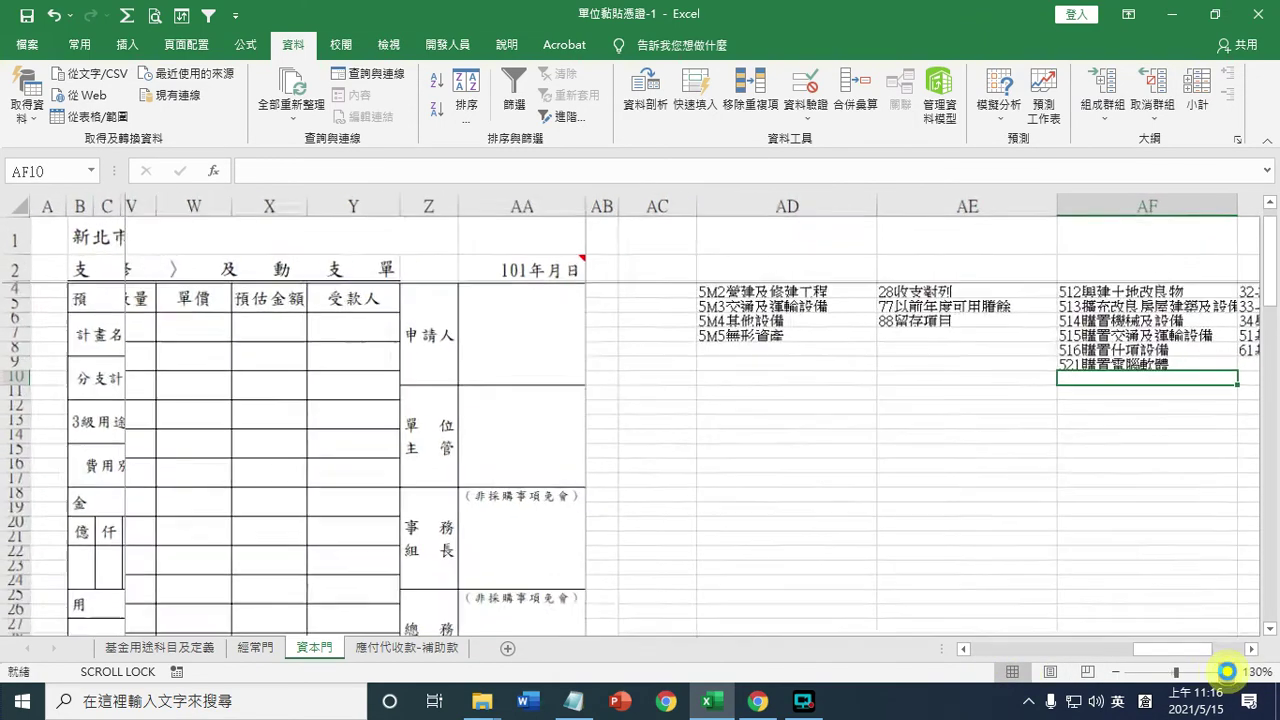
{"action": "left_click", "coordinate": [1226, 672]}
{"action": "left_click", "coordinate": [1226, 672]}
{"action": "left_click", "coordinate": [1226, 672]}
{"action": "left_click", "coordinate": [1226, 672]}
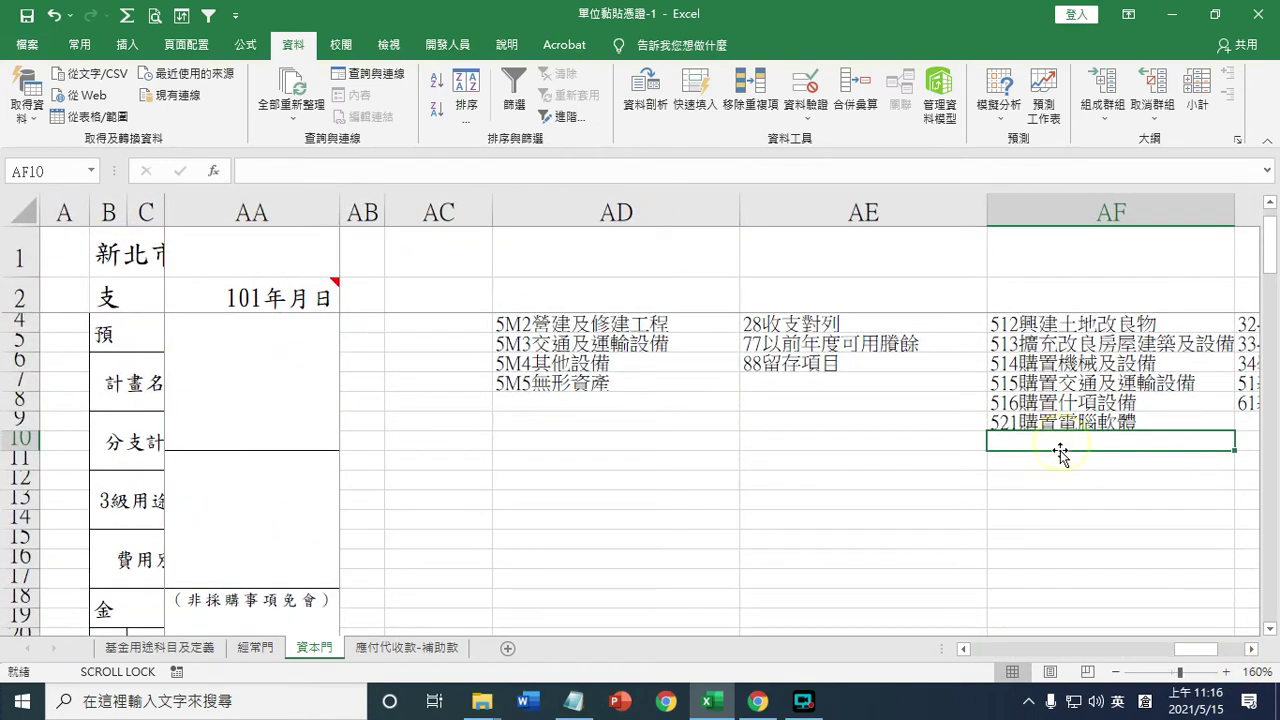
{"action": "type", "text": "522"}
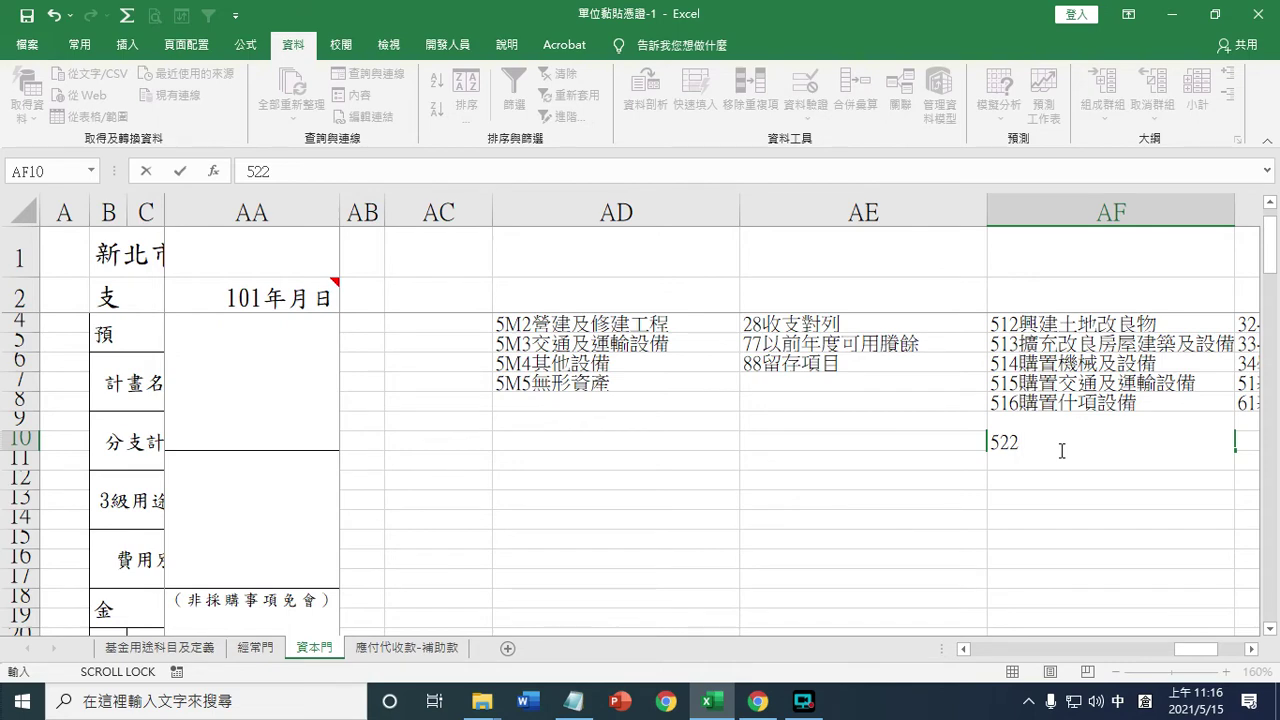
{"action": "type", "text": "app"}
{"action": "key", "text": "Escape"}
{"action": "key", "text": "shift"}
{"action": "type", "text": "PPLE"}
{"action": "key", "text": "Return"}
{"action": "left_click", "coordinate": [1054, 442]}
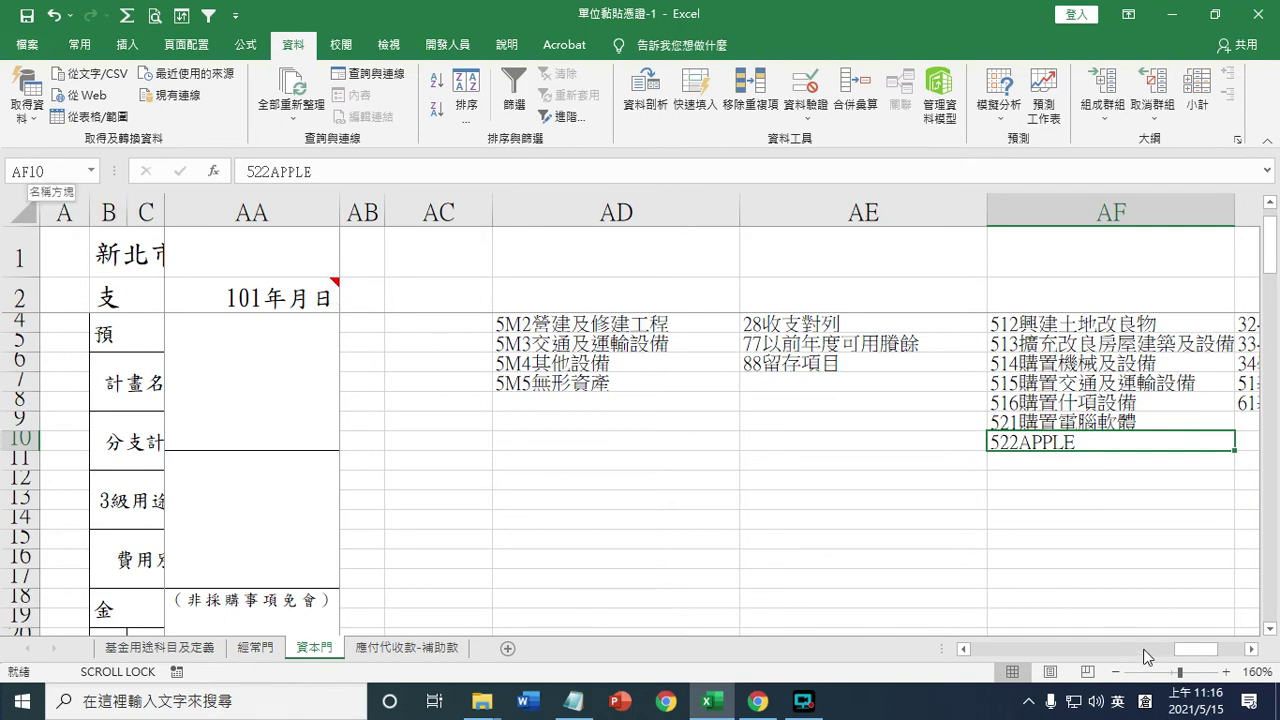
{"action": "left_click_drag", "start_coordinate": [1190, 650], "coordinate": [865, 632]}
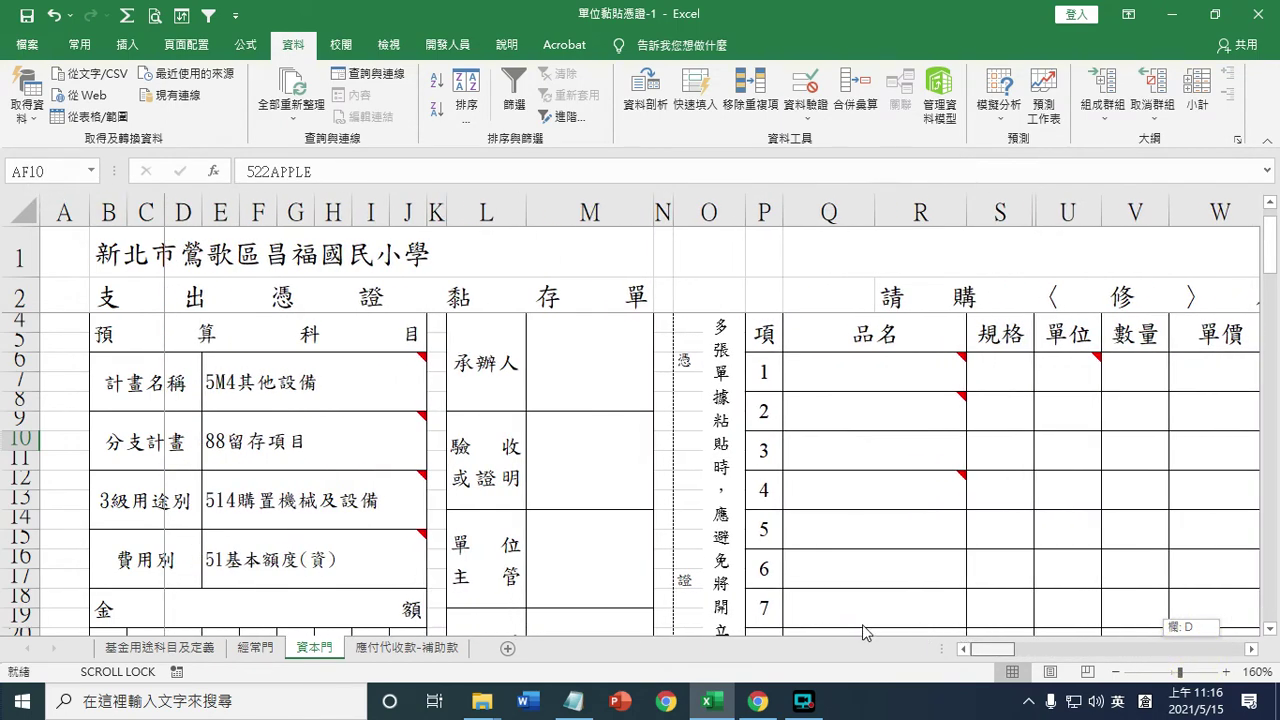
Change E12's data validation source from =$AF$4:$AF$9 to =$AF$4:$AF$10.
{"action": "left_click", "coordinate": [340, 505]}
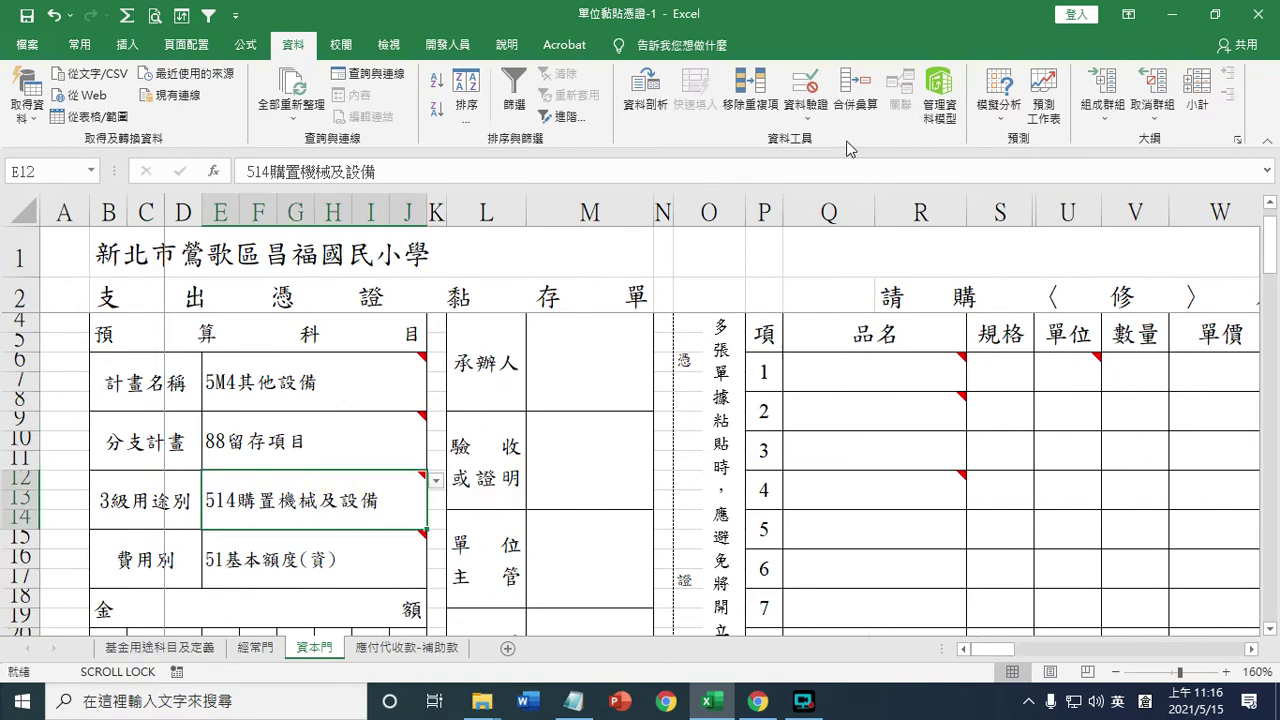
{"action": "left_click", "coordinate": [805, 85]}
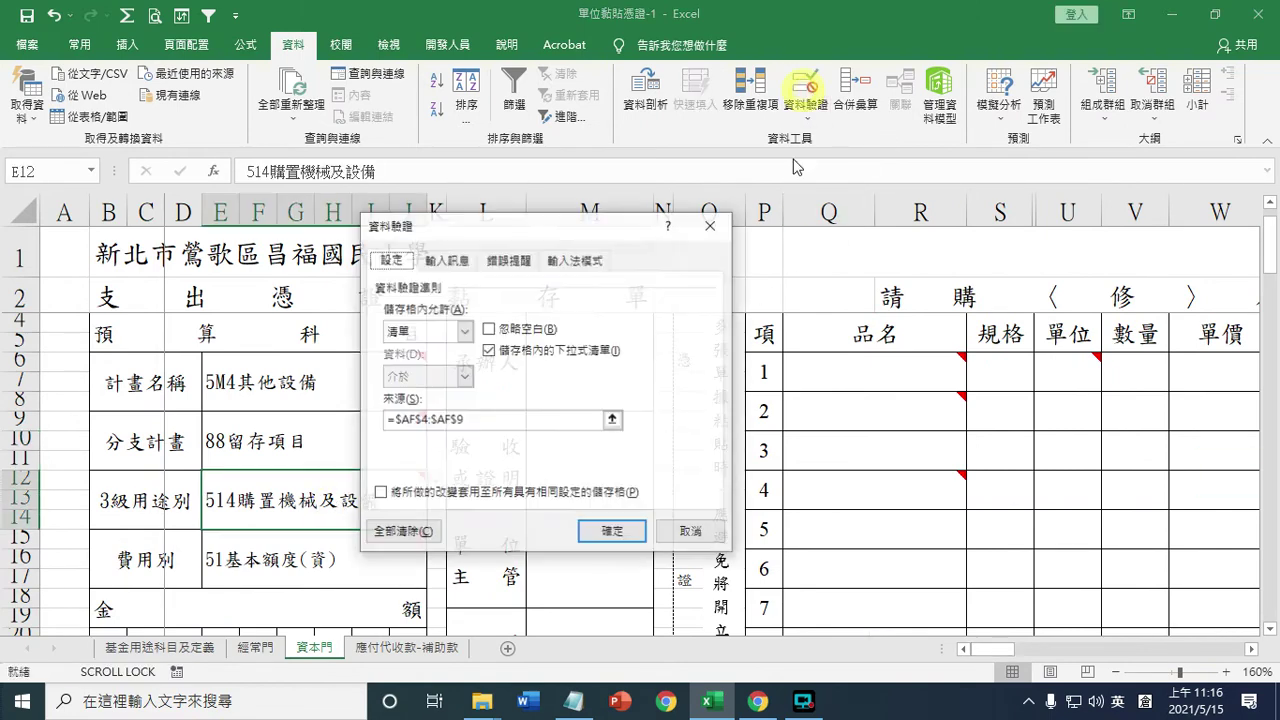
{"action": "left_click", "coordinate": [466, 420]}
{"action": "key", "text": "BackSpace"}
{"action": "type", "text": "10"}
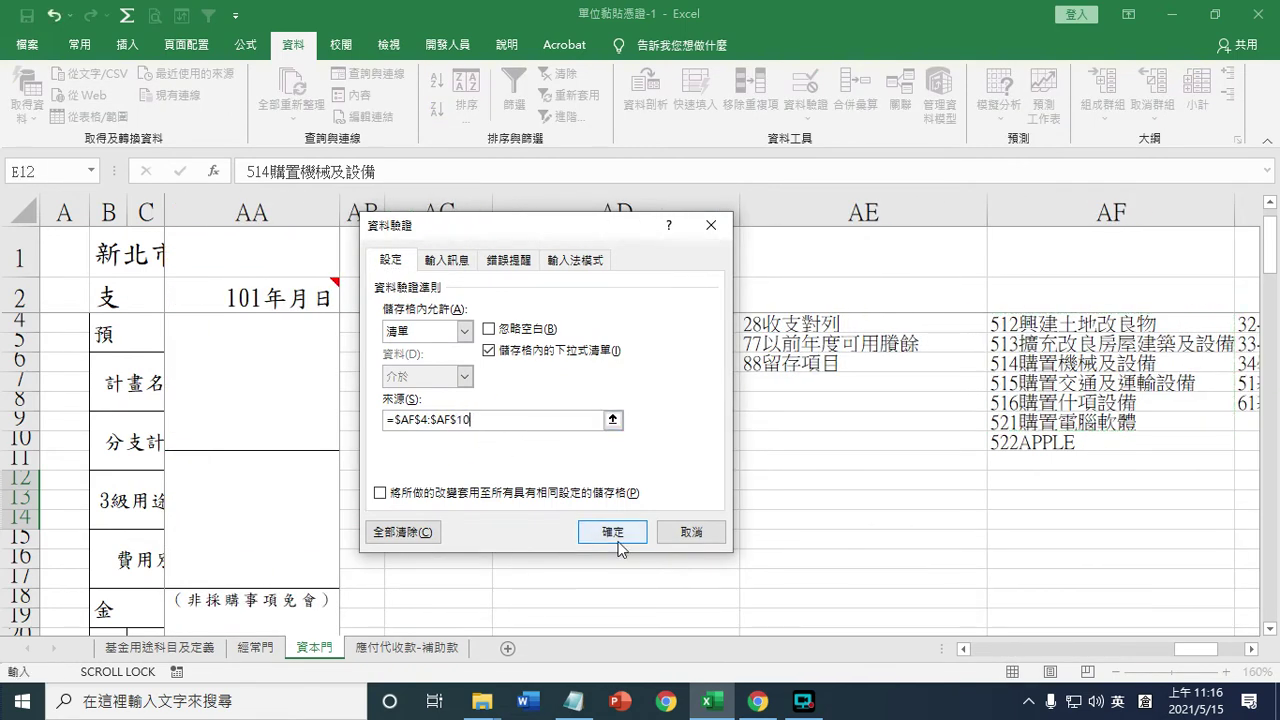
{"action": "left_click", "coordinate": [615, 533]}
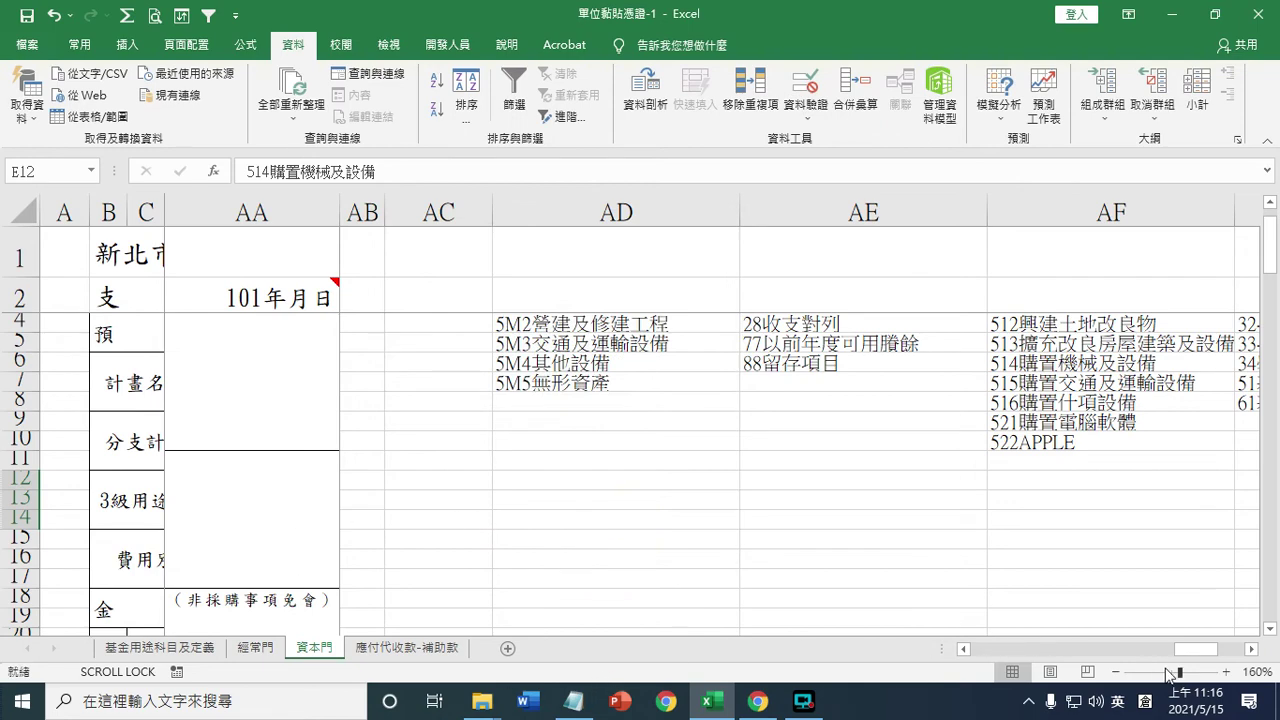
Choose 522APPLE from E12's 3級用途別 dropdown.
{"action": "left_click_drag", "start_coordinate": [1182, 652], "coordinate": [976, 649]}
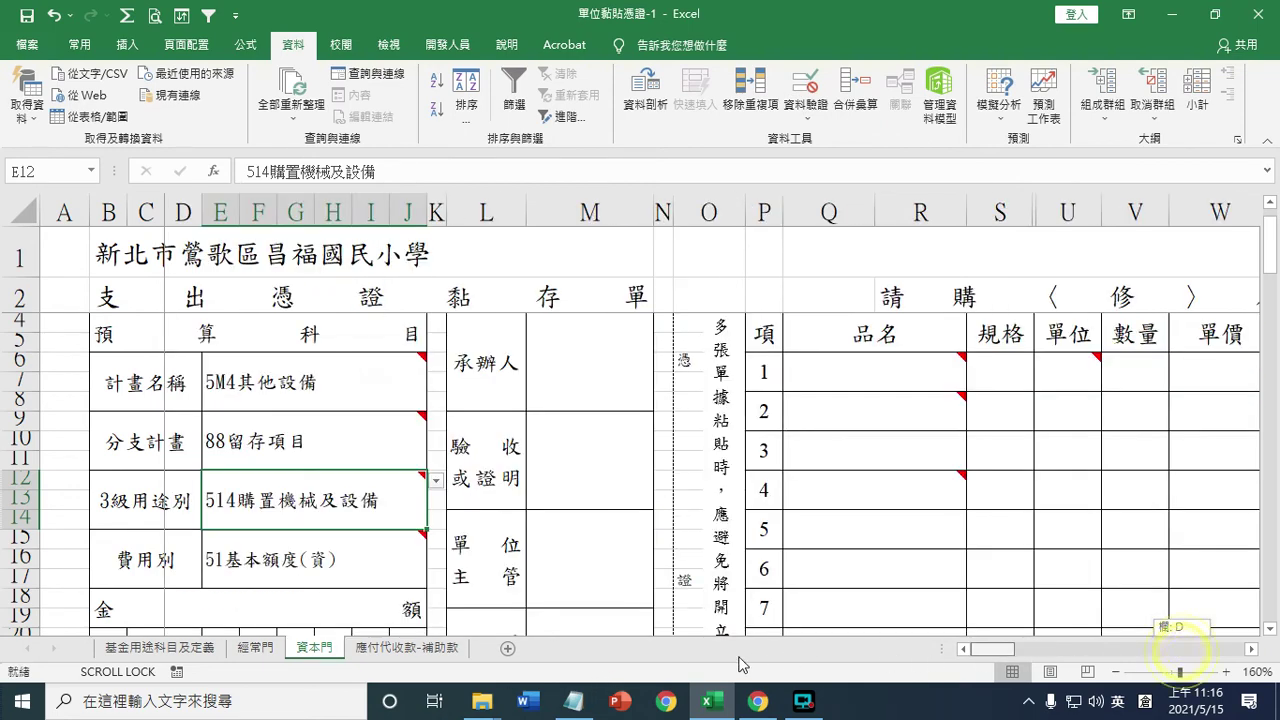
{"action": "left_click", "coordinate": [436, 484]}
{"action": "left_click", "coordinate": [225, 636]}
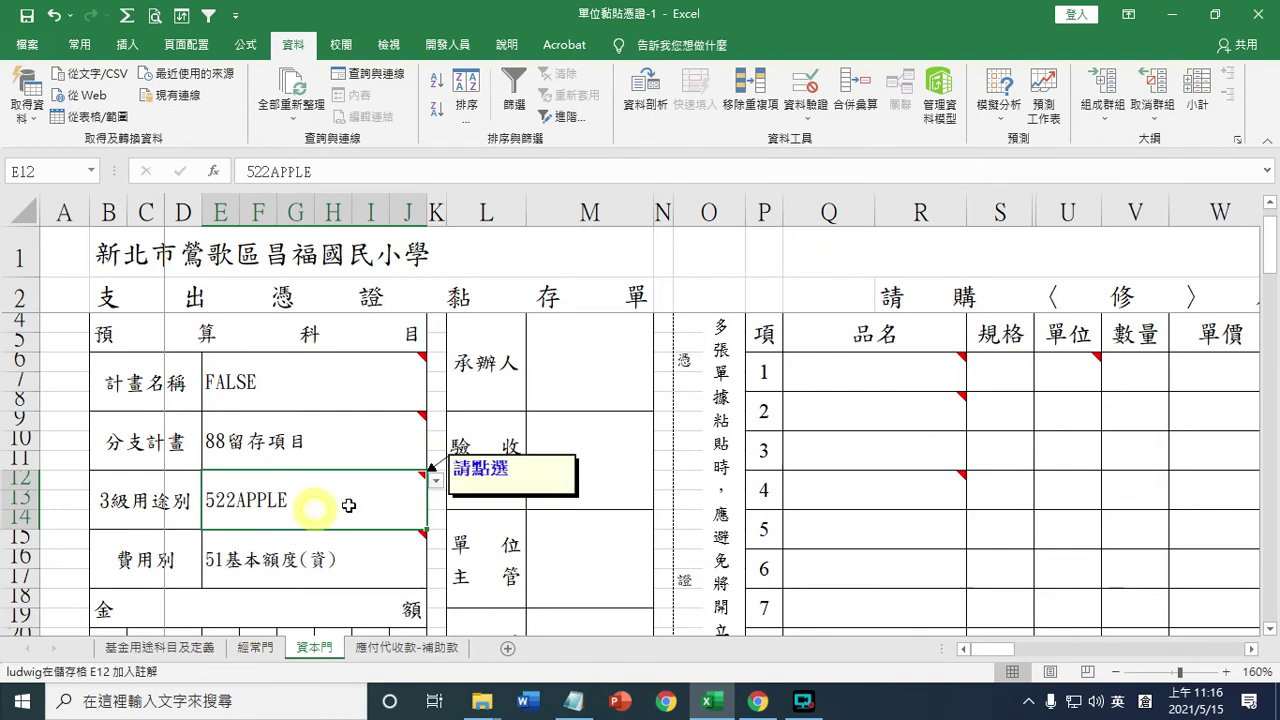
Zoom out and switch to Page Break Preview with the source-list columns in view.
{"action": "left_click", "coordinate": [1116, 672]}
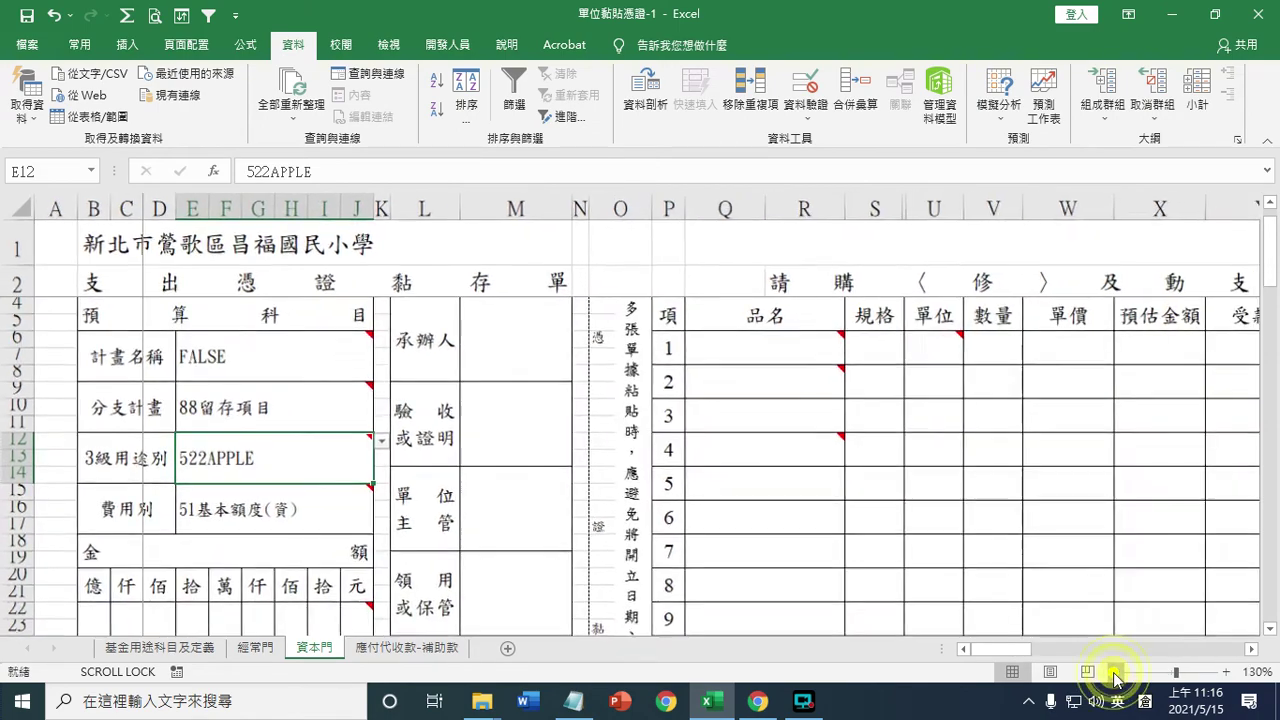
{"action": "left_click", "coordinate": [1116, 672]}
{"action": "left_click", "coordinate": [1116, 672]}
{"action": "left_click", "coordinate": [1116, 674]}
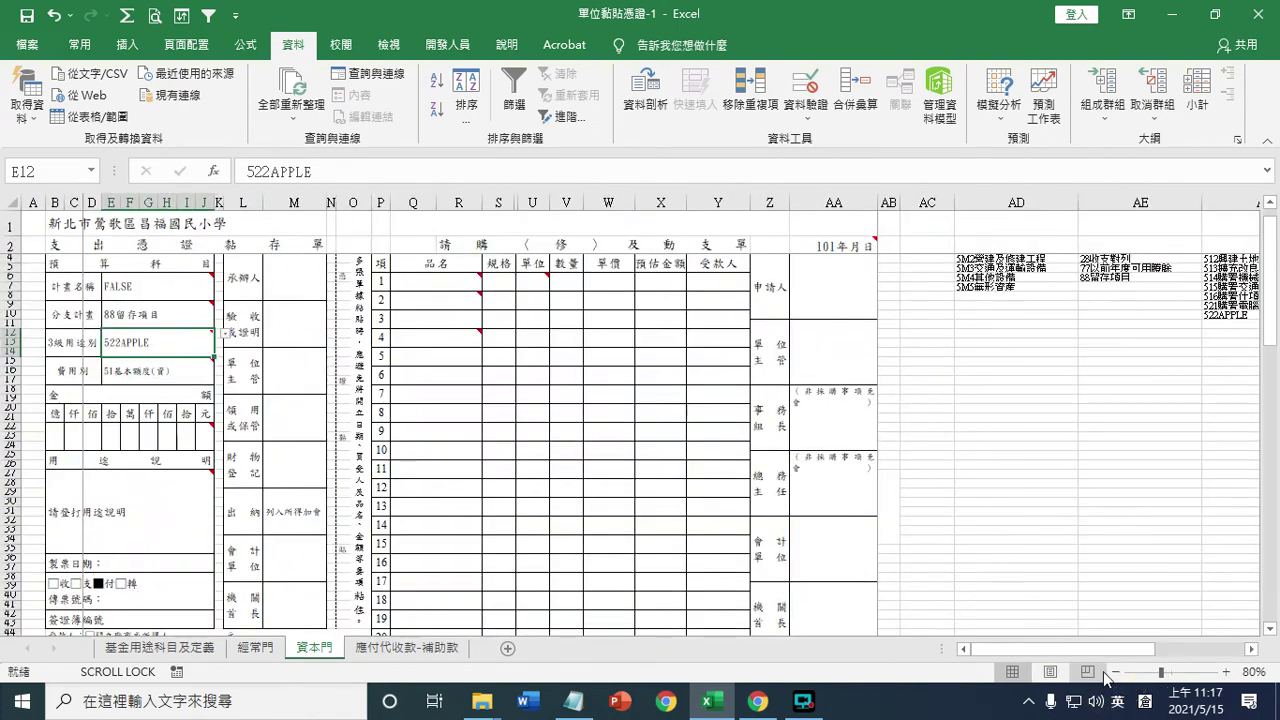
{"action": "left_click", "coordinate": [1088, 672]}
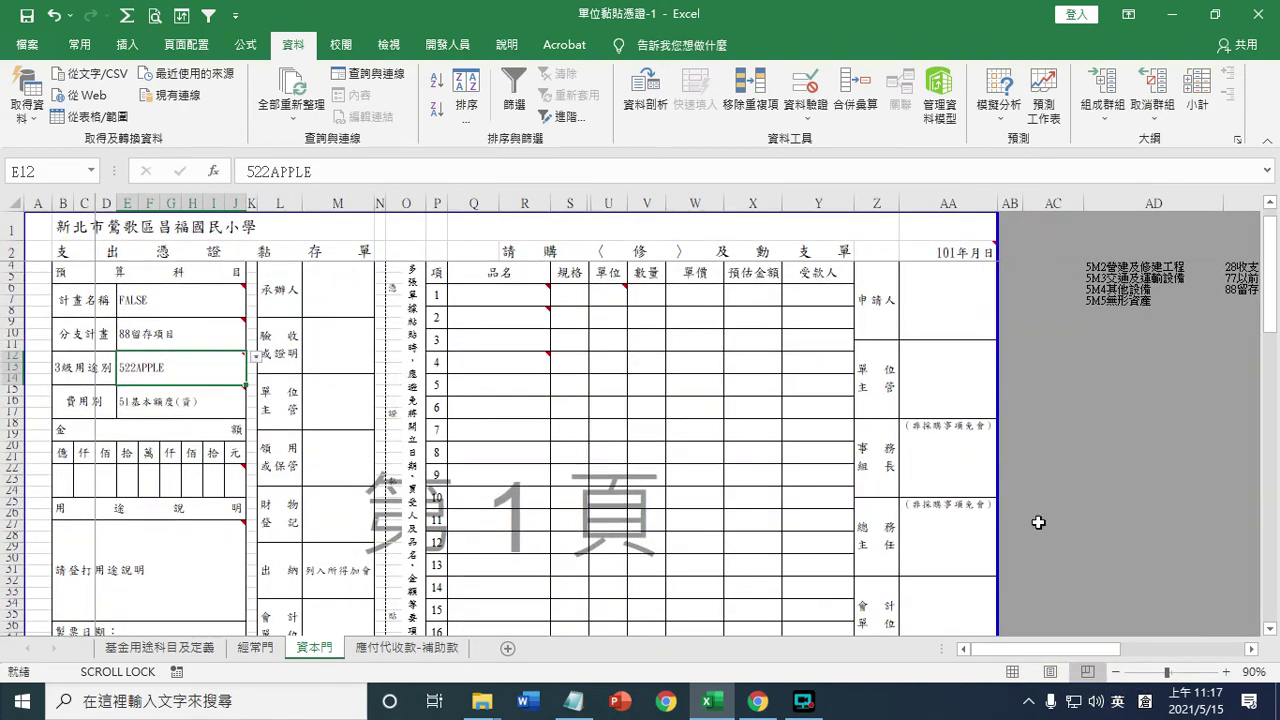
{"action": "left_click", "coordinate": [1250, 649]}
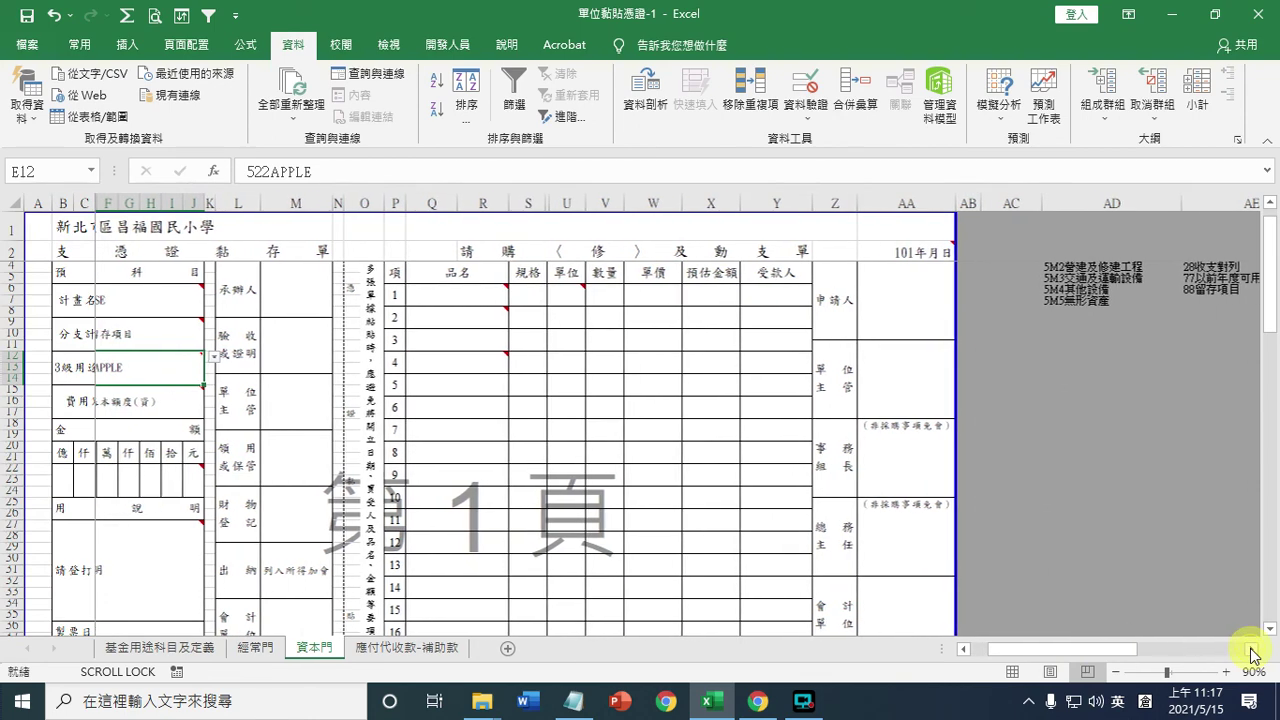
{"action": "left_click", "coordinate": [1250, 649]}
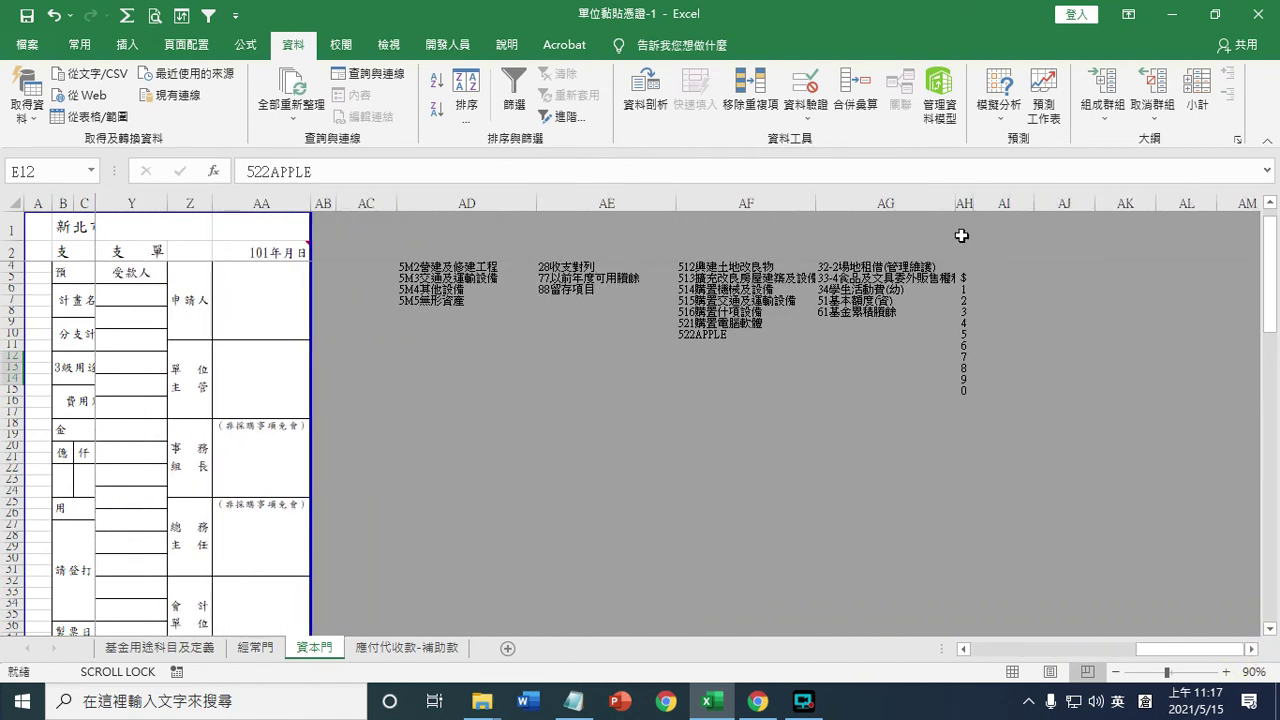
Hide columns AC through AH and return the selection to a form cell.
{"action": "left_click_drag", "start_coordinate": [965, 207], "coordinate": [345, 203]}
{"action": "right_click", "coordinate": [363, 201]}
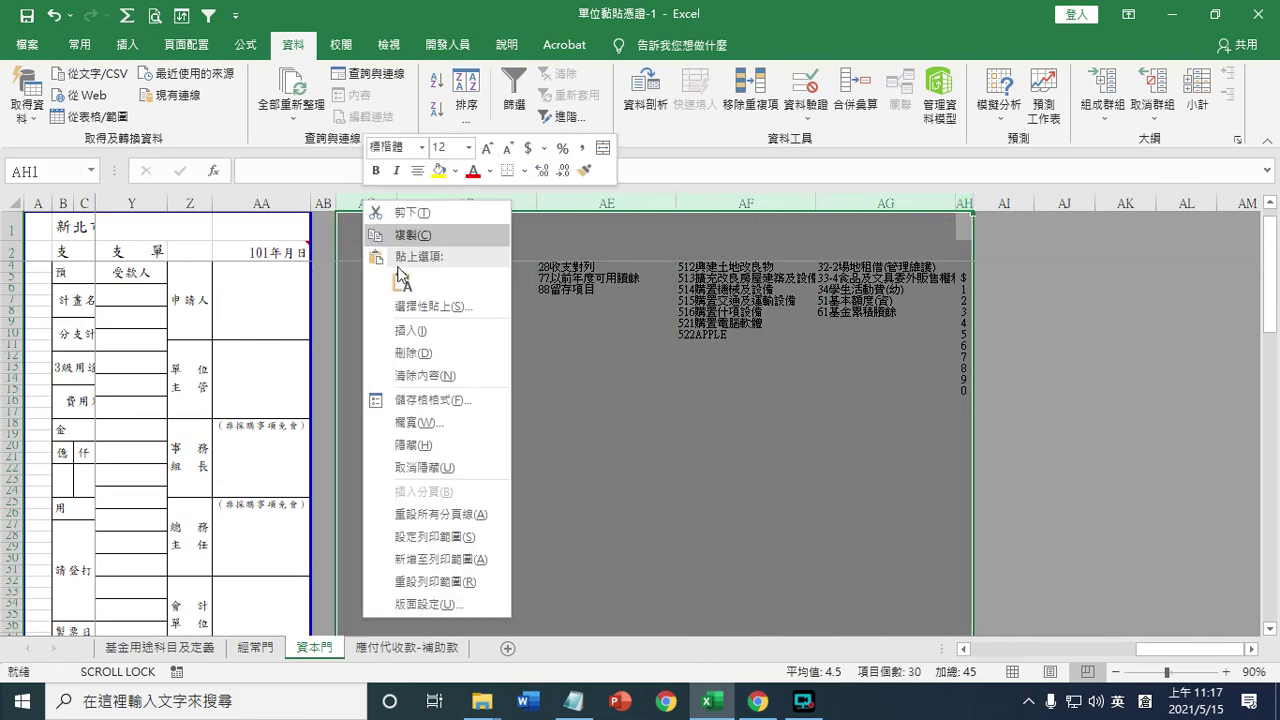
{"action": "left_click", "coordinate": [424, 447]}
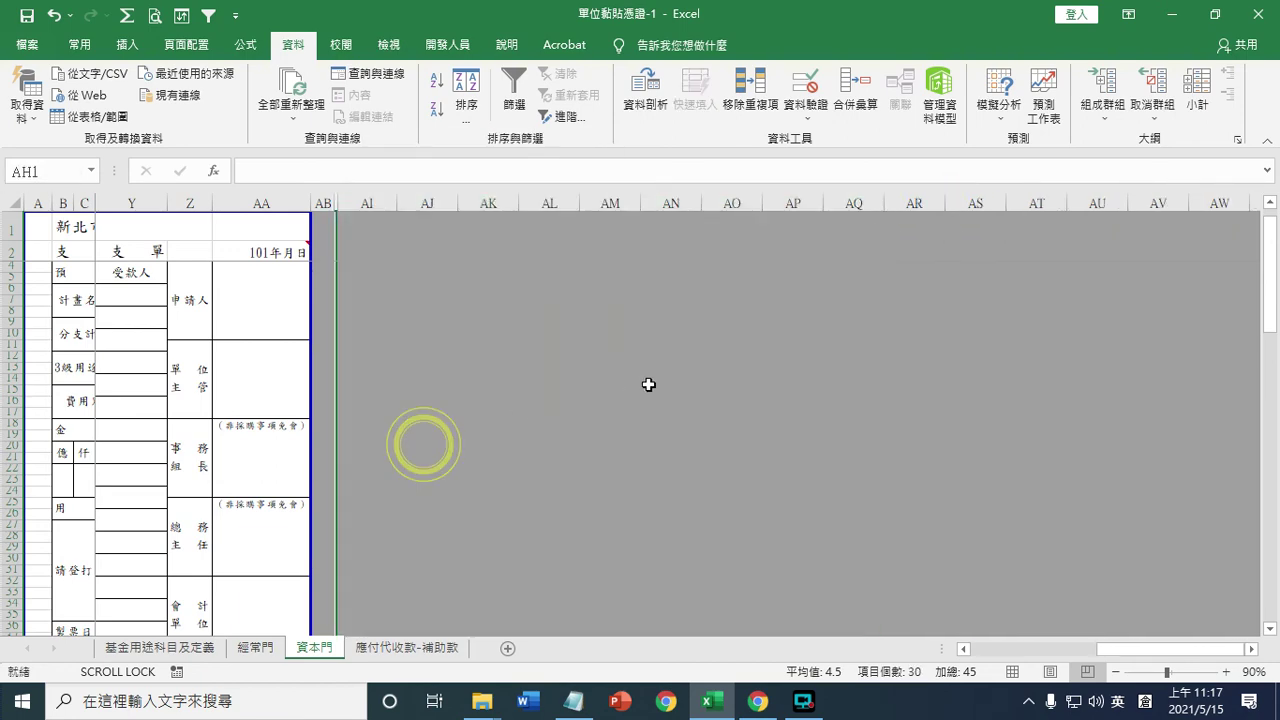
{"action": "left_click", "coordinate": [605, 383]}
{"action": "left_click_drag", "start_coordinate": [1159, 648], "coordinate": [985, 660]}
{"action": "left_click", "coordinate": [712, 454]}
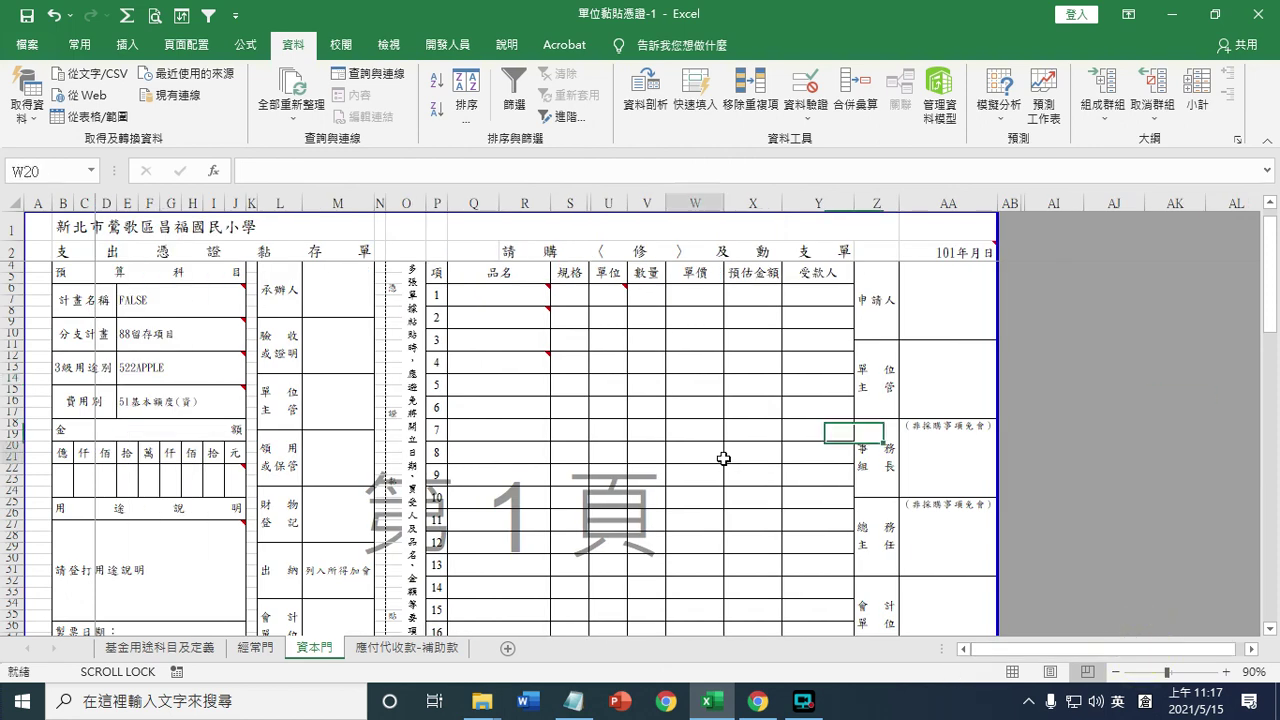